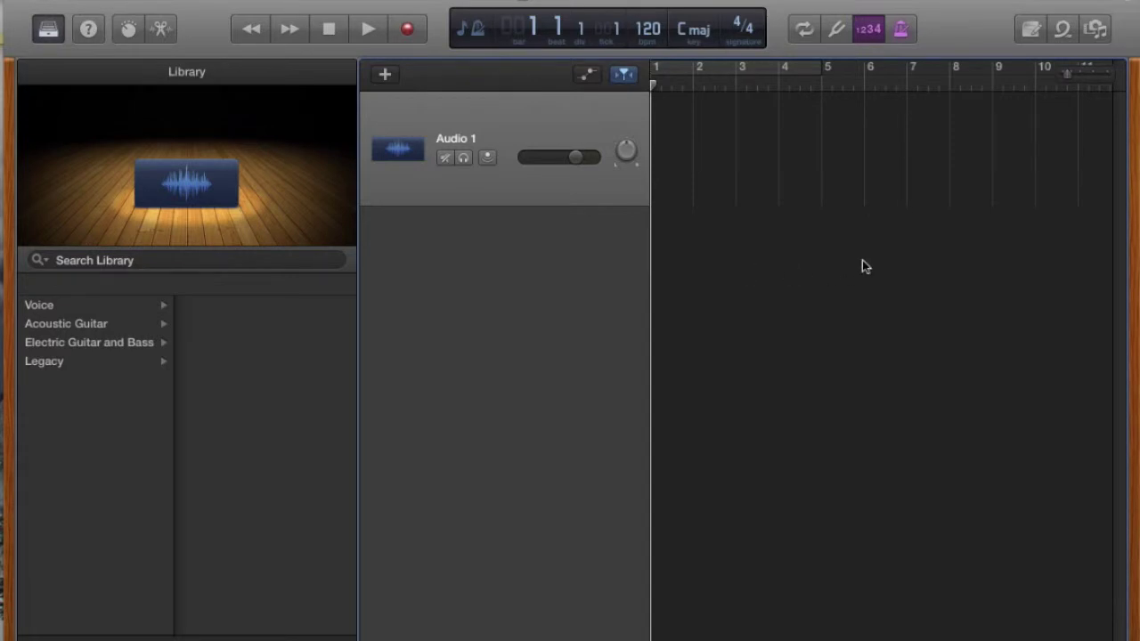
Step: Turn off the count-in and metronome, and switch the LCD to show elapsed Time instead of beats
left_click(869, 32)
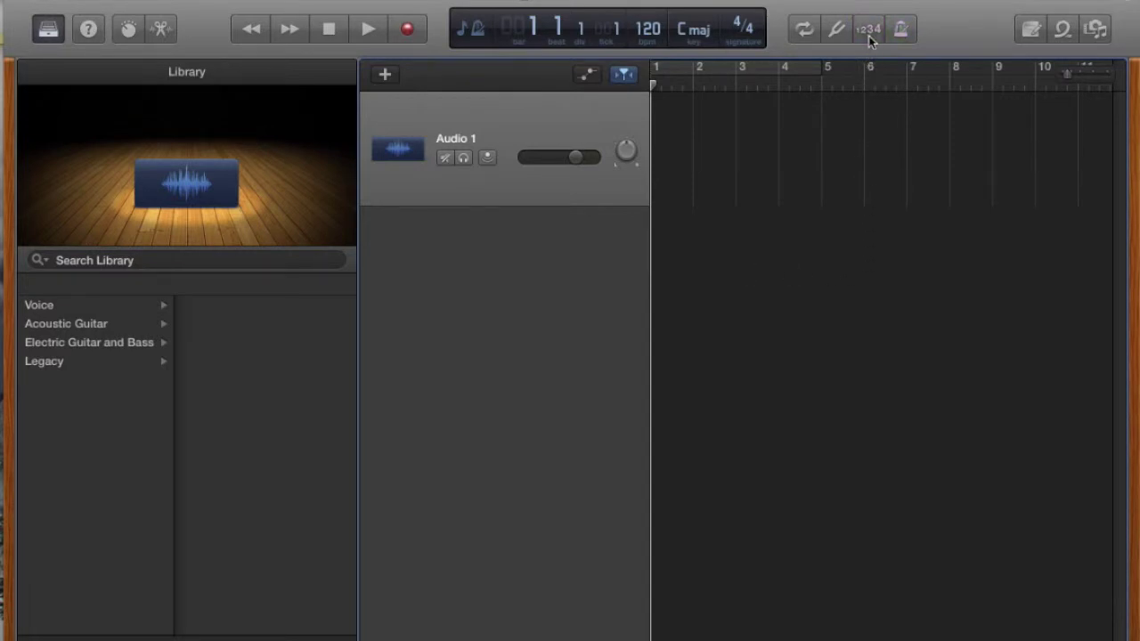
left_click(478, 32)
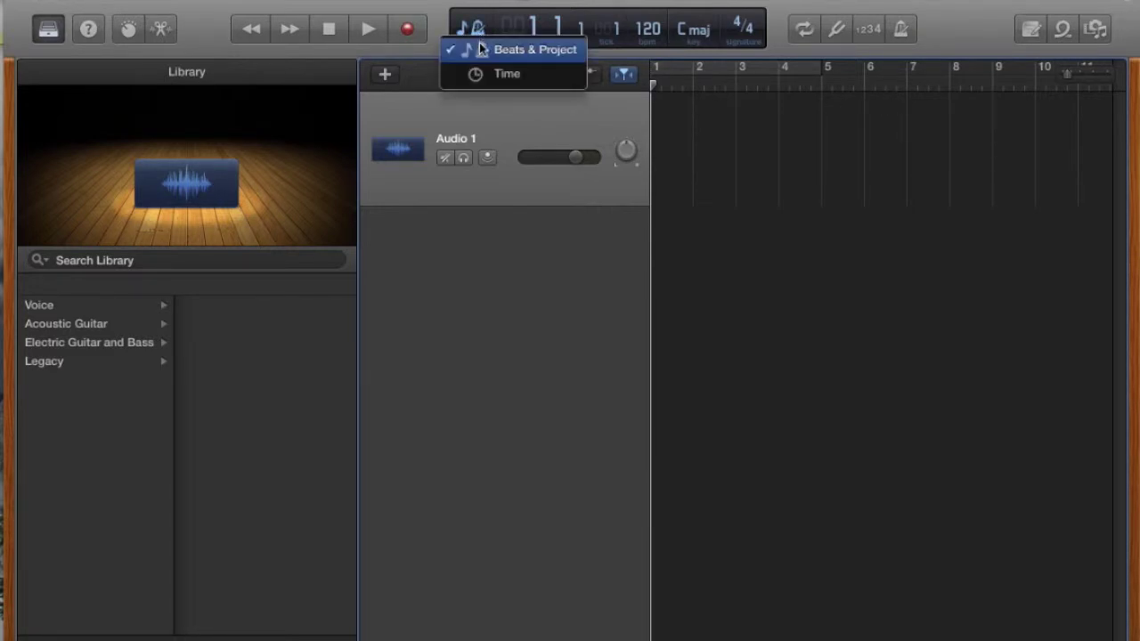
left_click(493, 76)
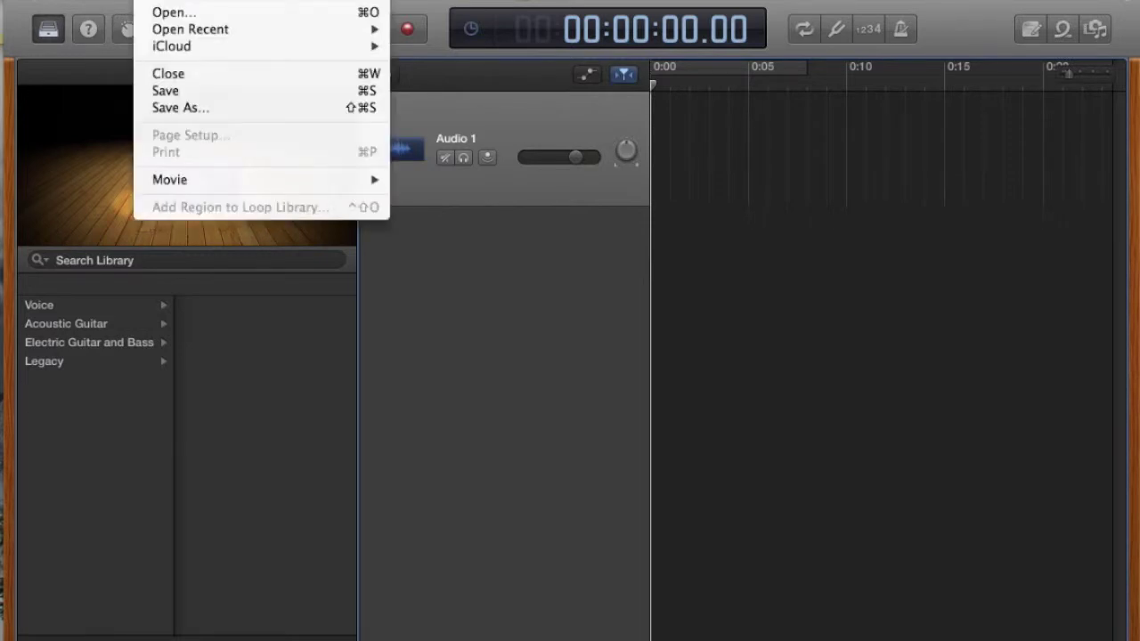
Step: Search Finder for 017 and drag the m4a interview recording into the GarageBand tracks area
left_click(5, 20)
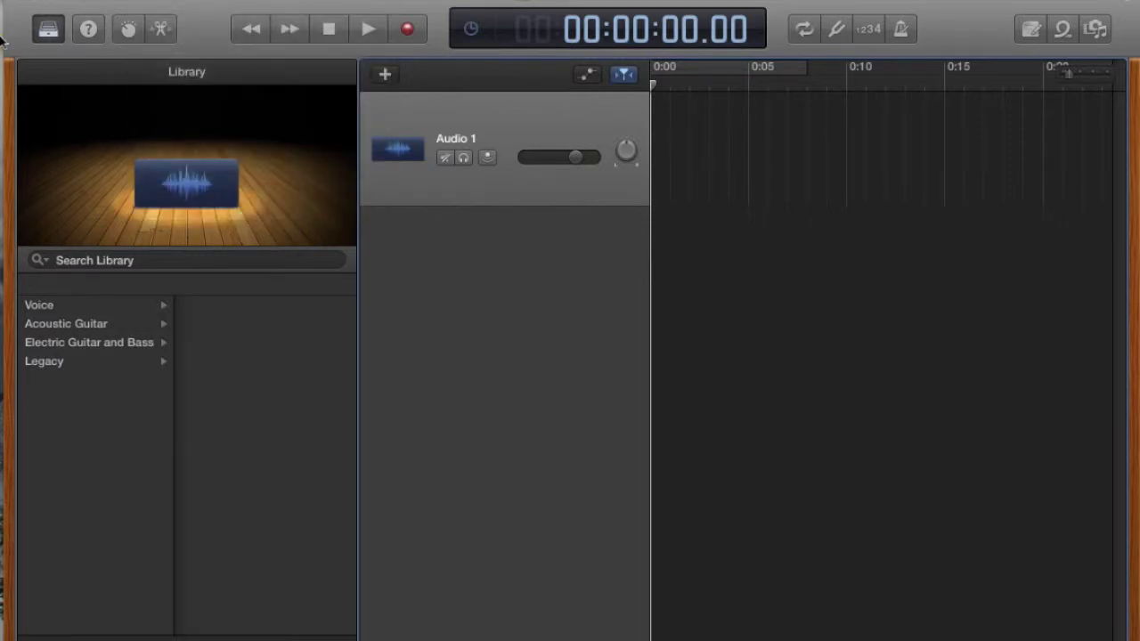
mouse_move(3, 31)
left_click(17, 12)
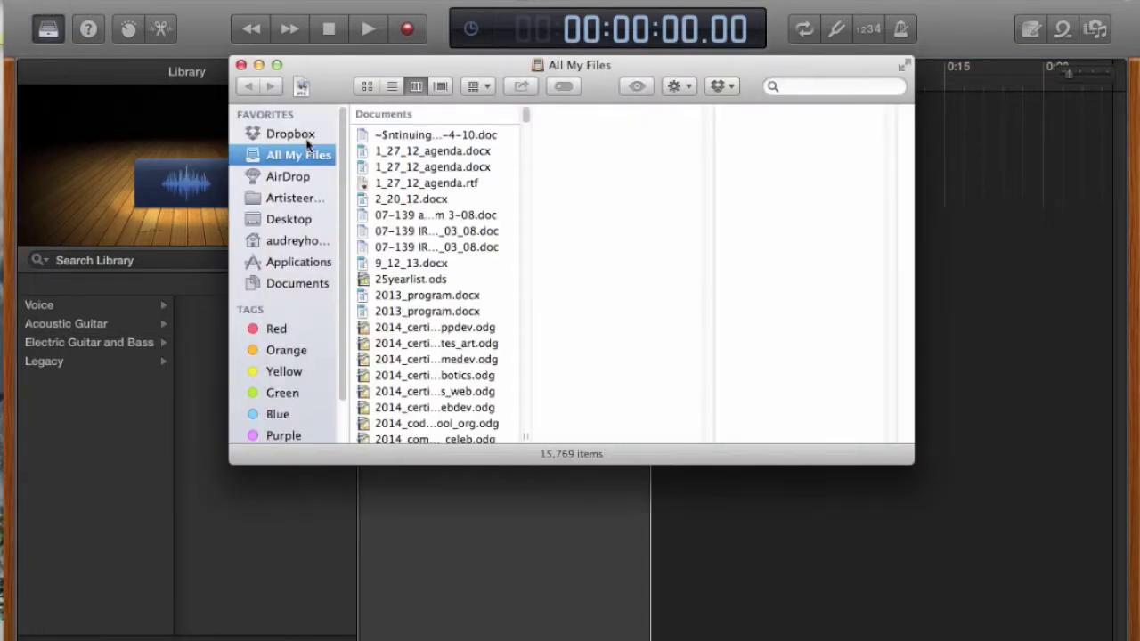
left_click(798, 86)
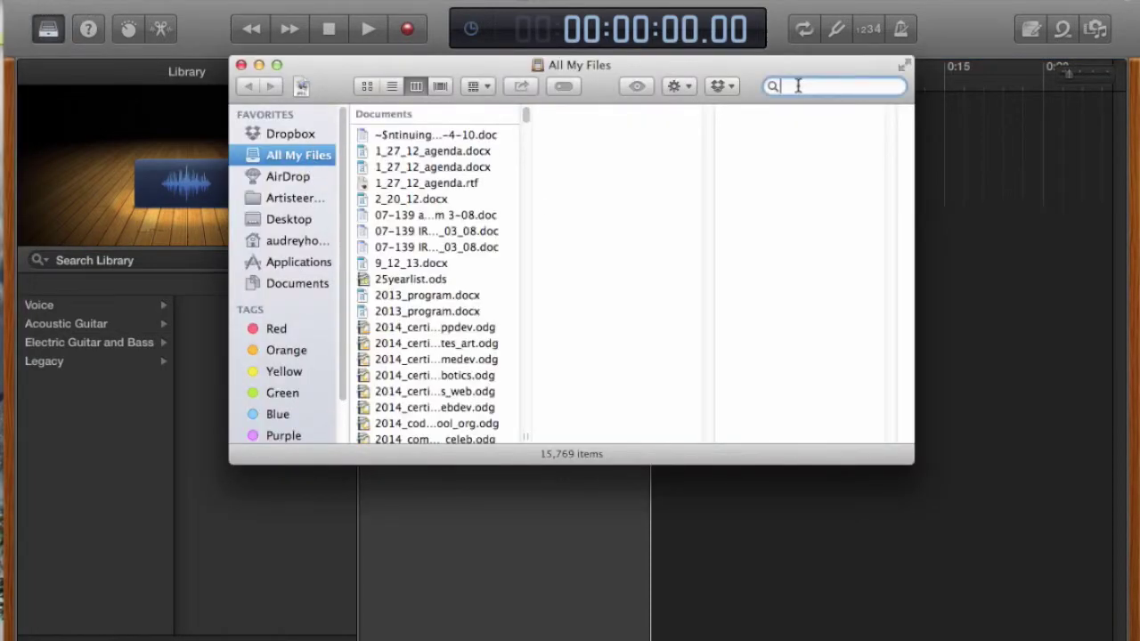
type("017")
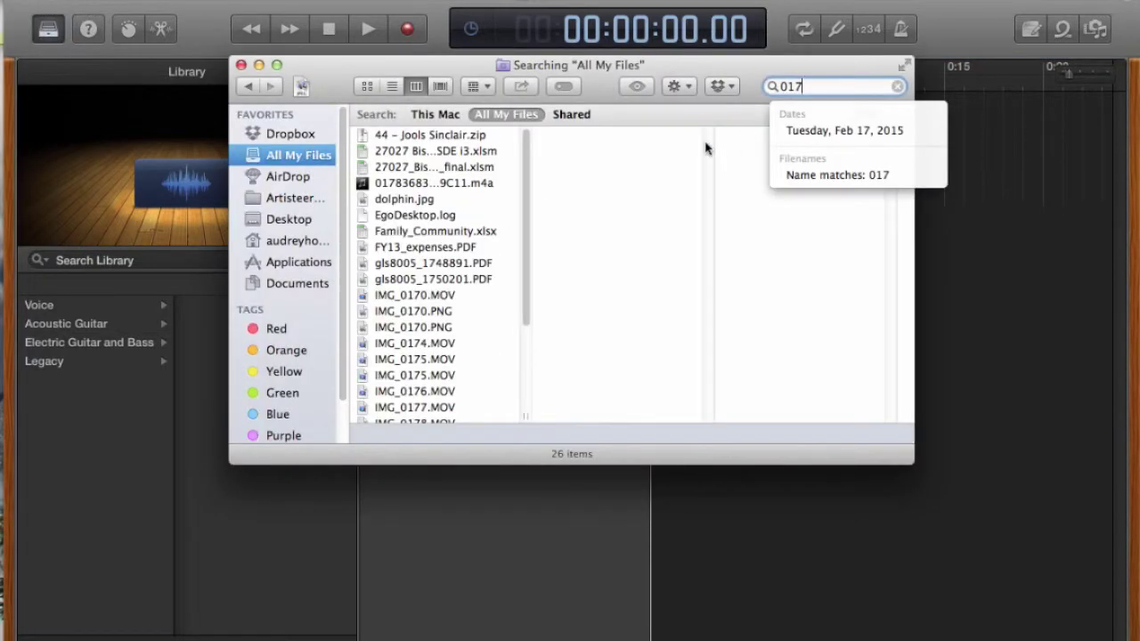
left_click(453, 183)
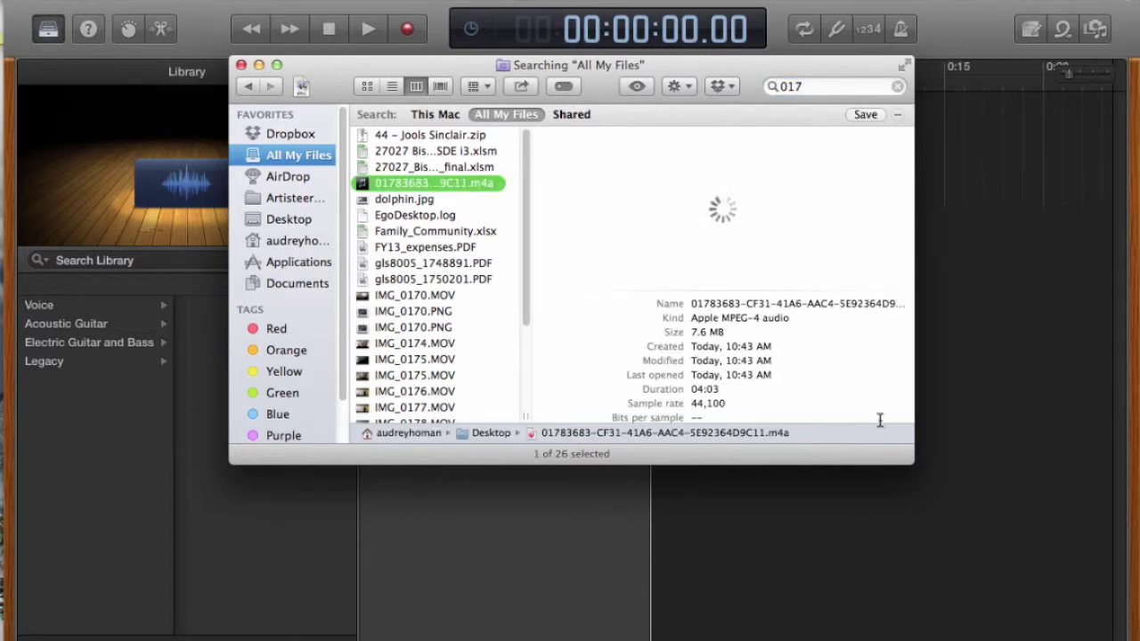
left_click_drag(392, 187, 754, 538)
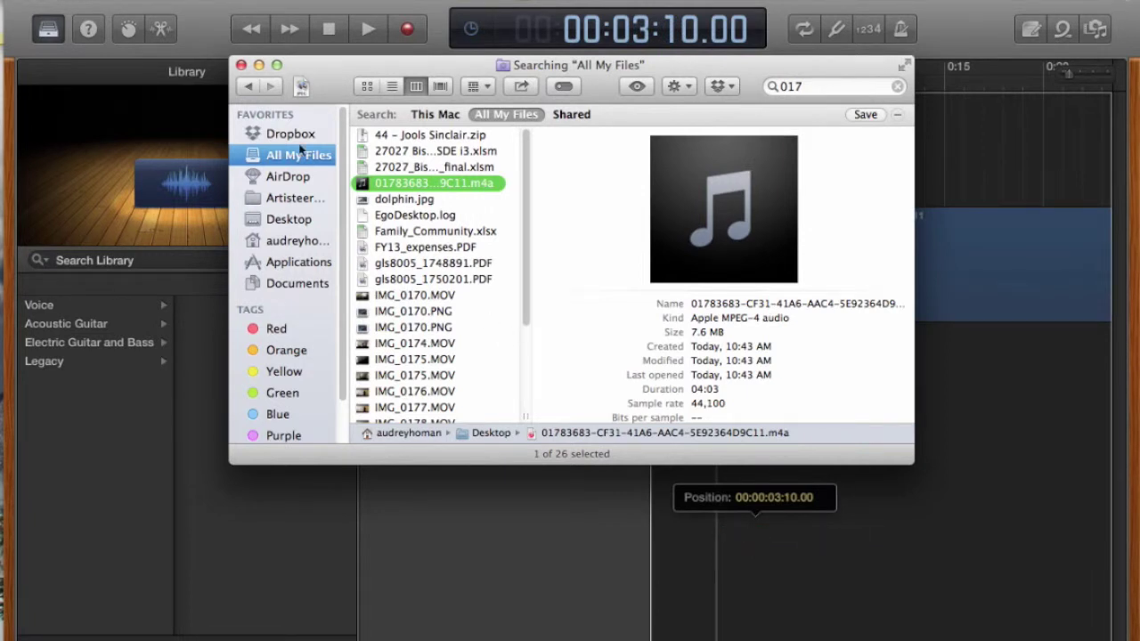
left_click(240, 66)
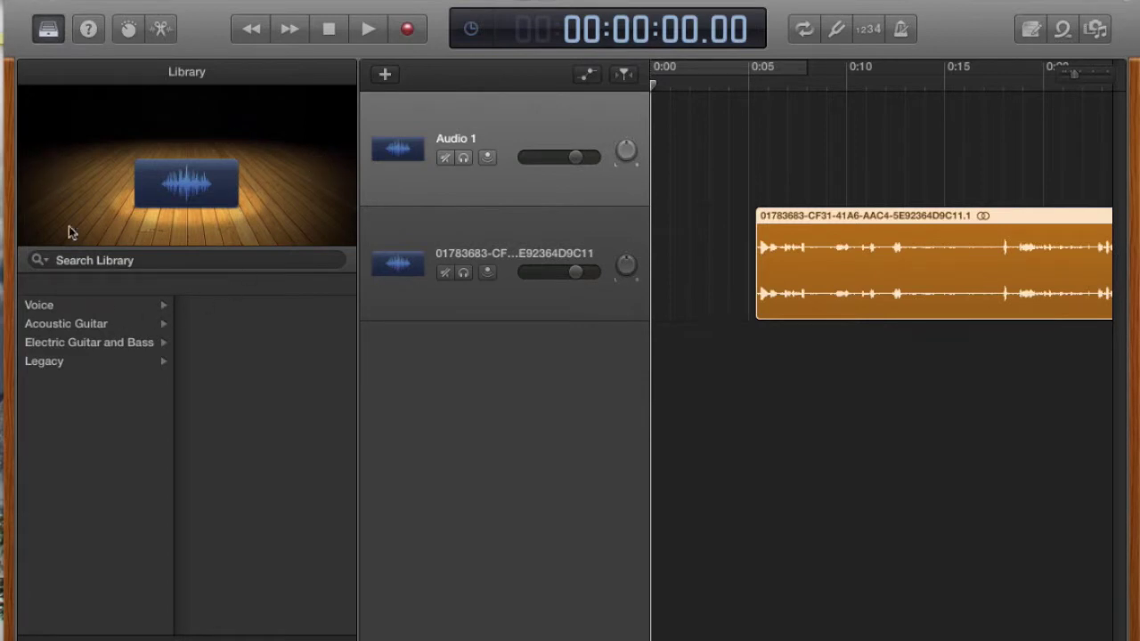
Step: Hide the library, slide the interview region to start at 0:00, and select its track
left_click(49, 30)
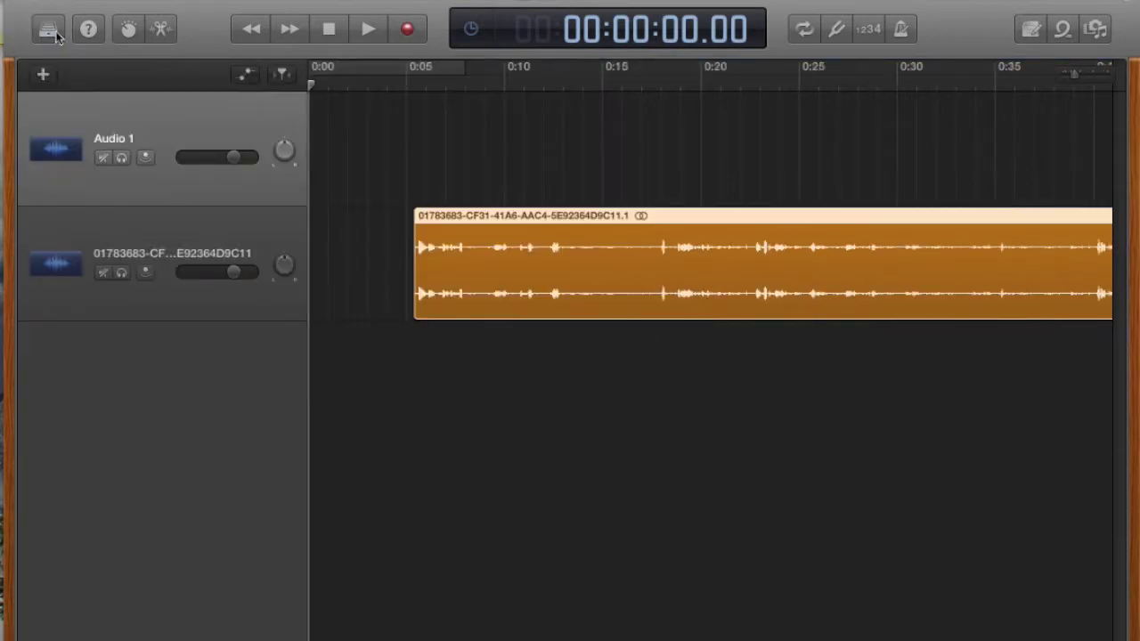
left_click_drag(570, 221, 463, 220)
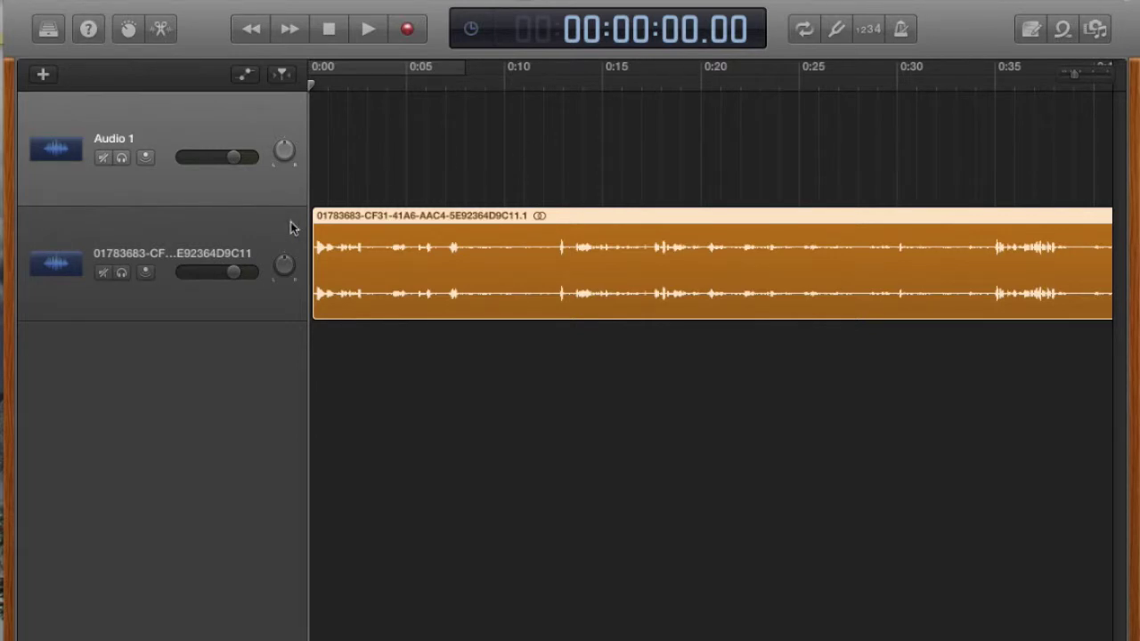
left_click(181, 257)
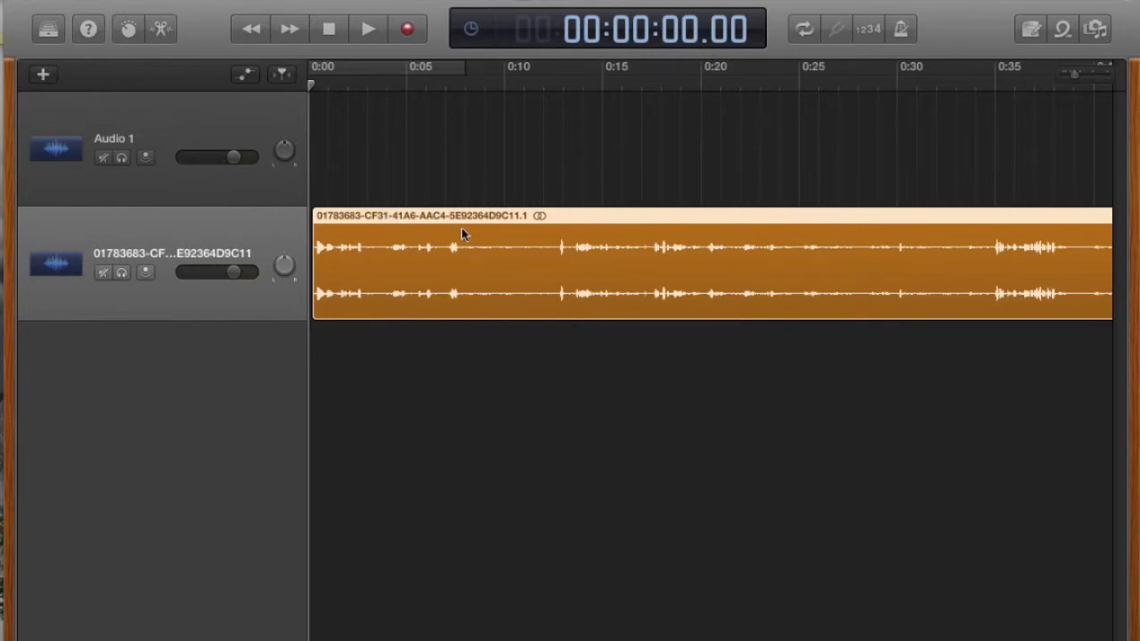
key("space")
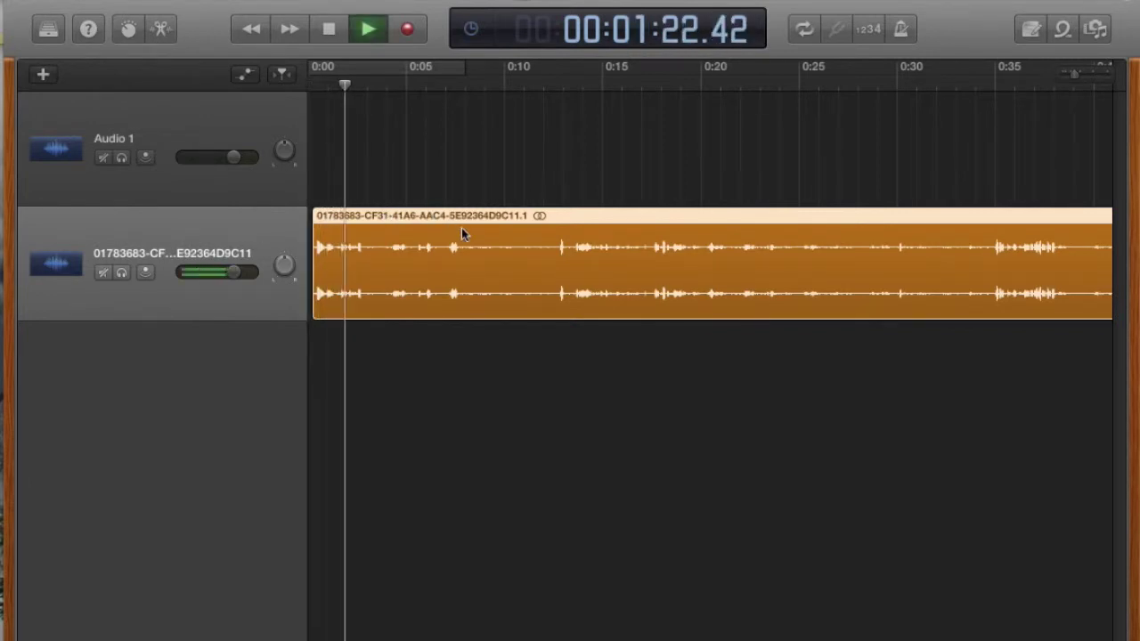
key("space")
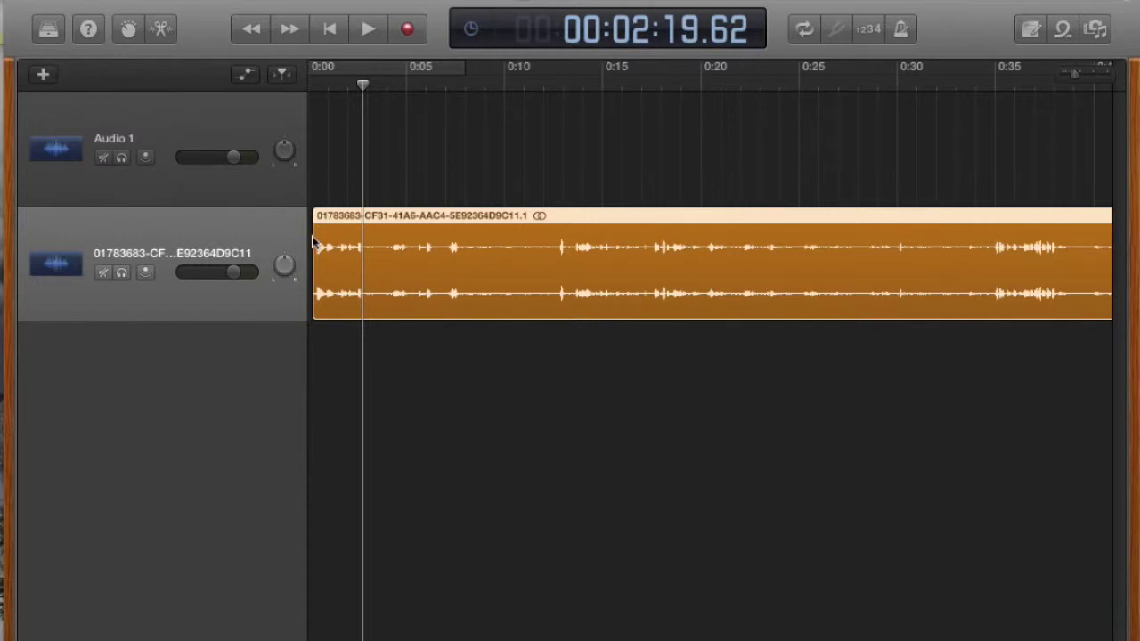
left_click(447, 372)
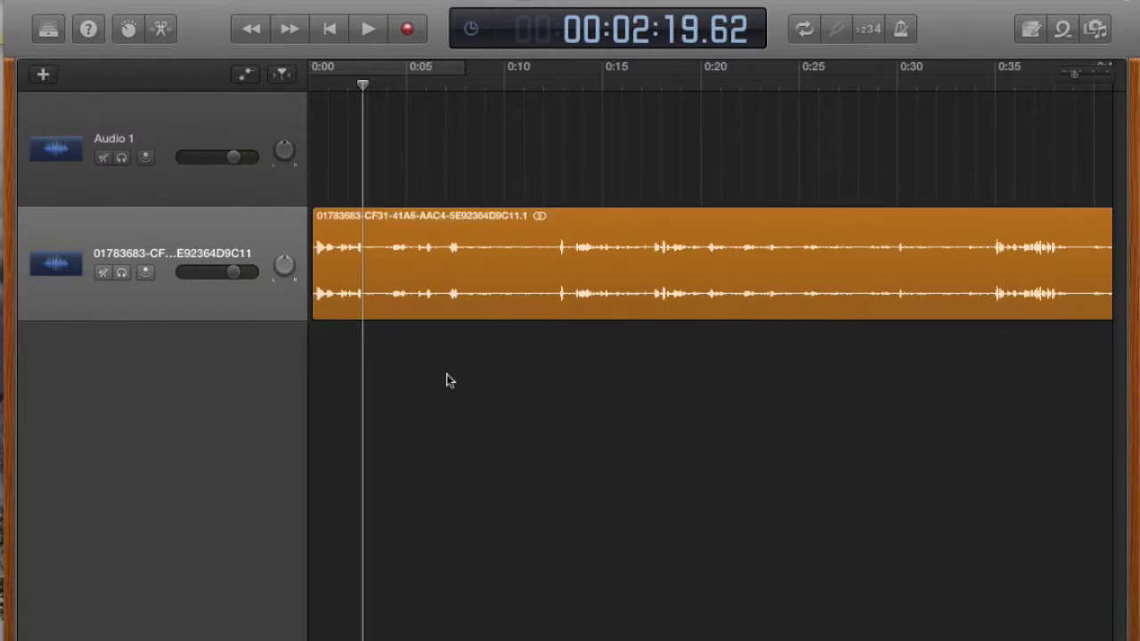
left_click(325, 227)
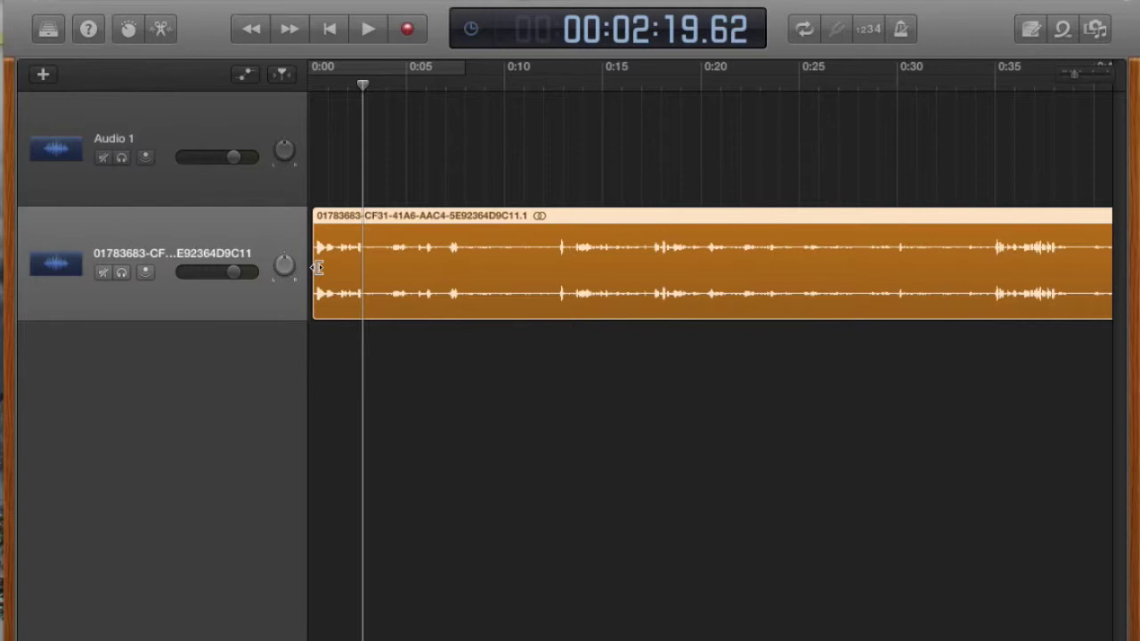
left_click_drag(317, 267, 318, 267)
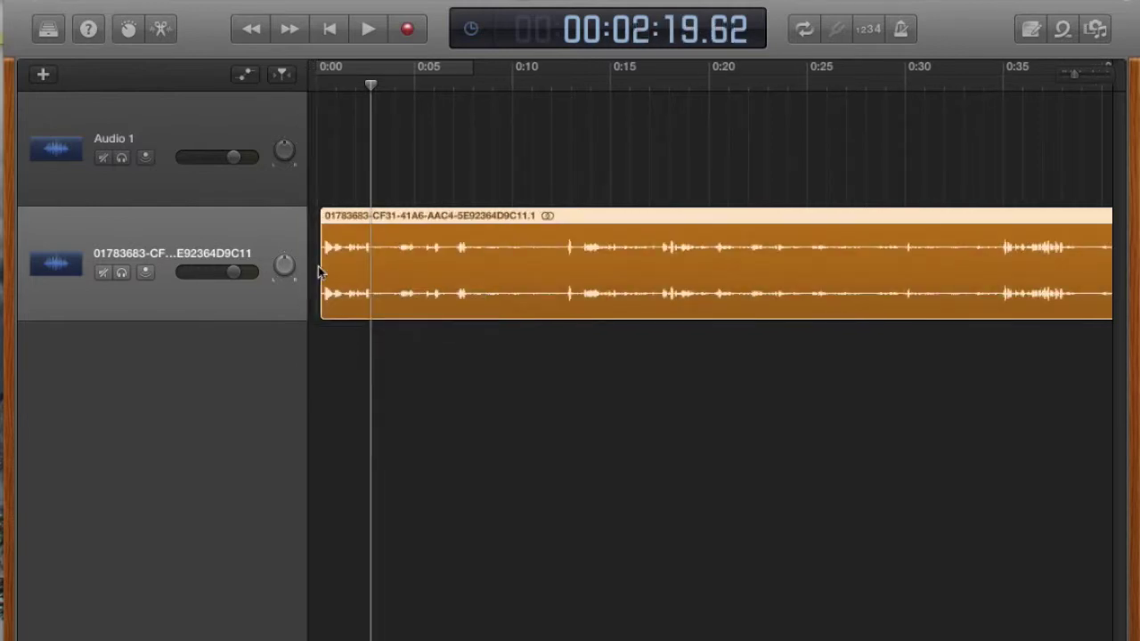
left_click_drag(321, 271, 374, 269)
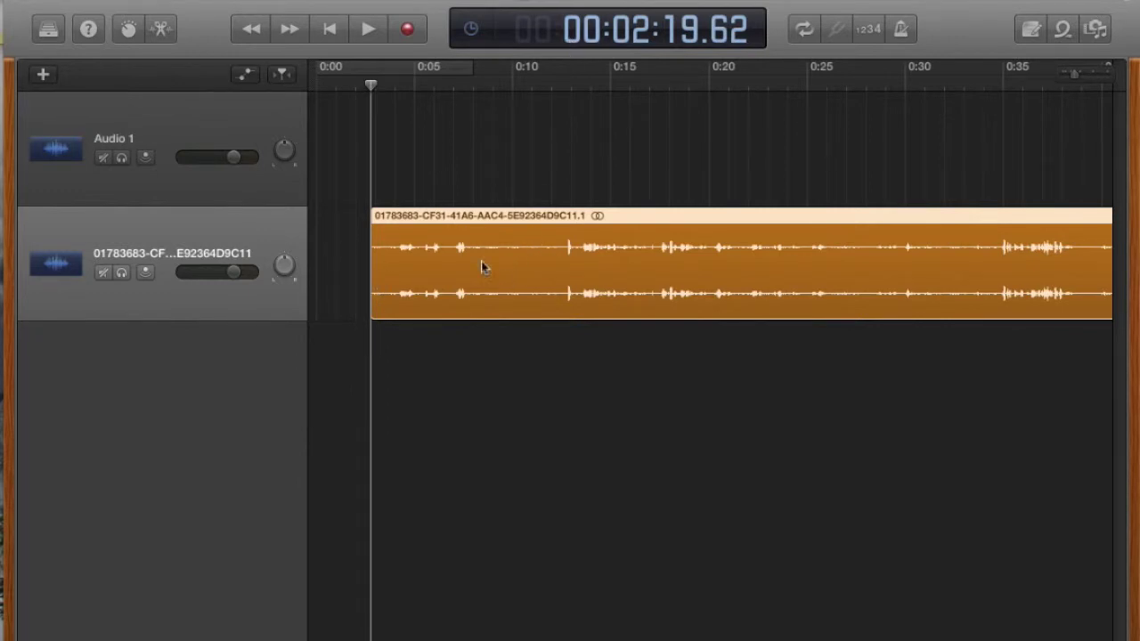
key("space")
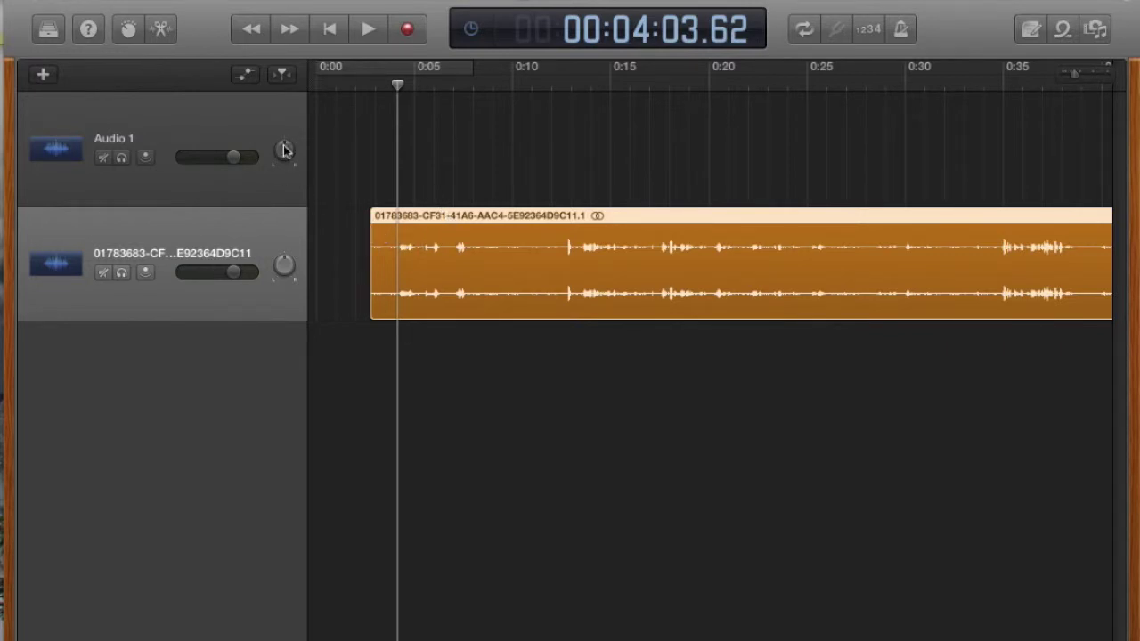
key("super+z")
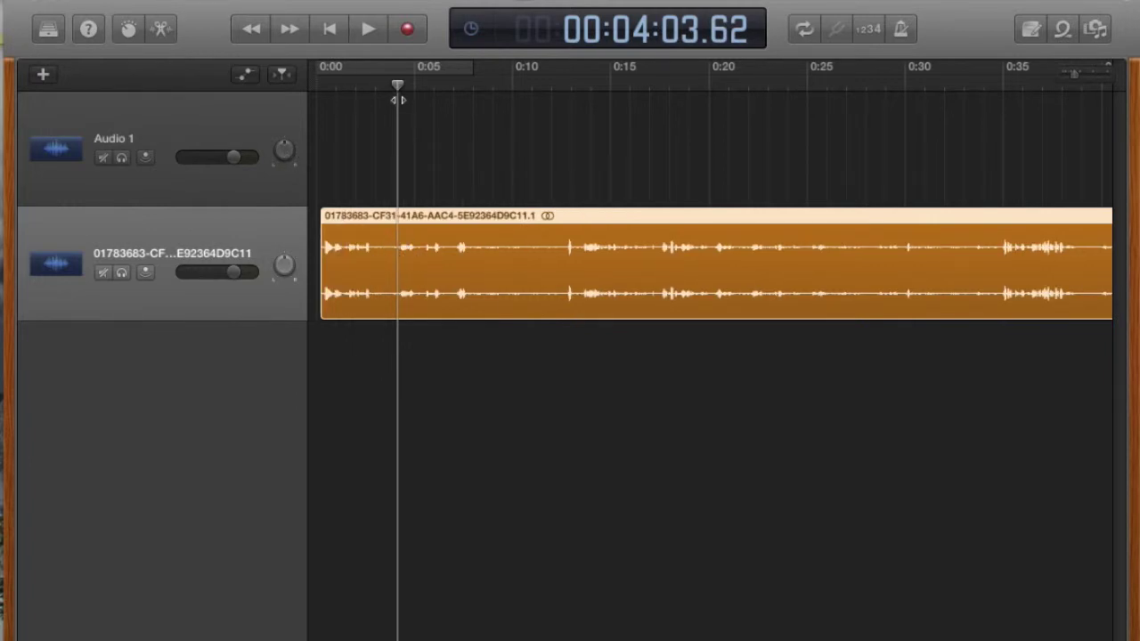
Step: Split the interview region with the playhead at about 0:03
mouse_move(397, 84)
left_mouse_down()
mouse_move(478, 84)
mouse_move(390, 89)
left_mouse_up()
key("super+f")
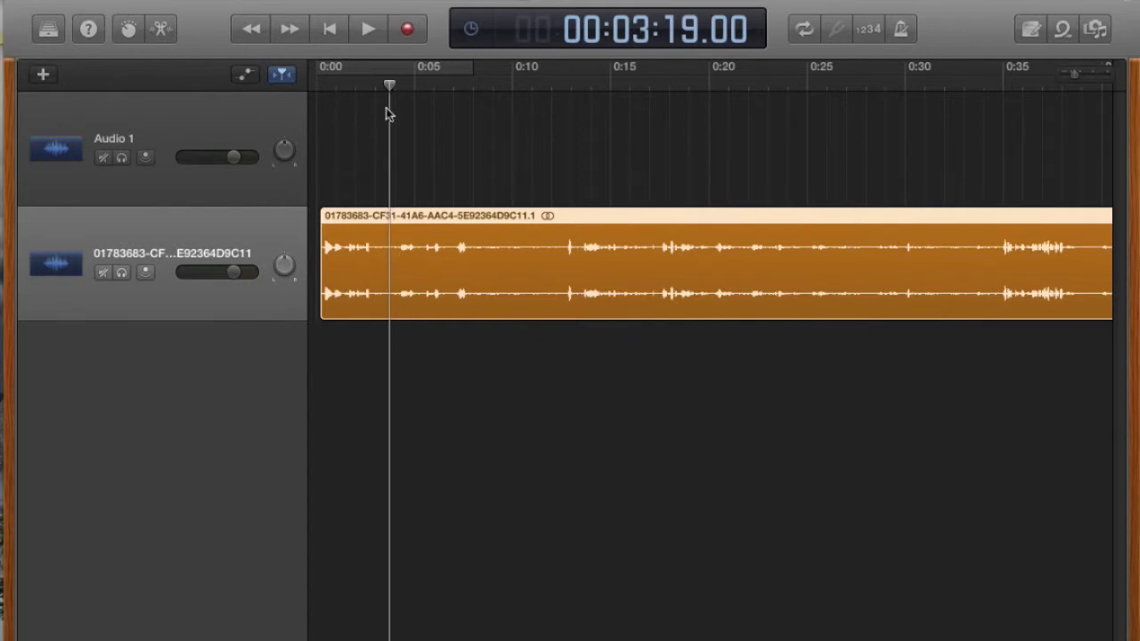
mouse_move(390, 84)
left_mouse_down()
mouse_move(458, 92)
mouse_move(385, 105)
left_mouse_up()
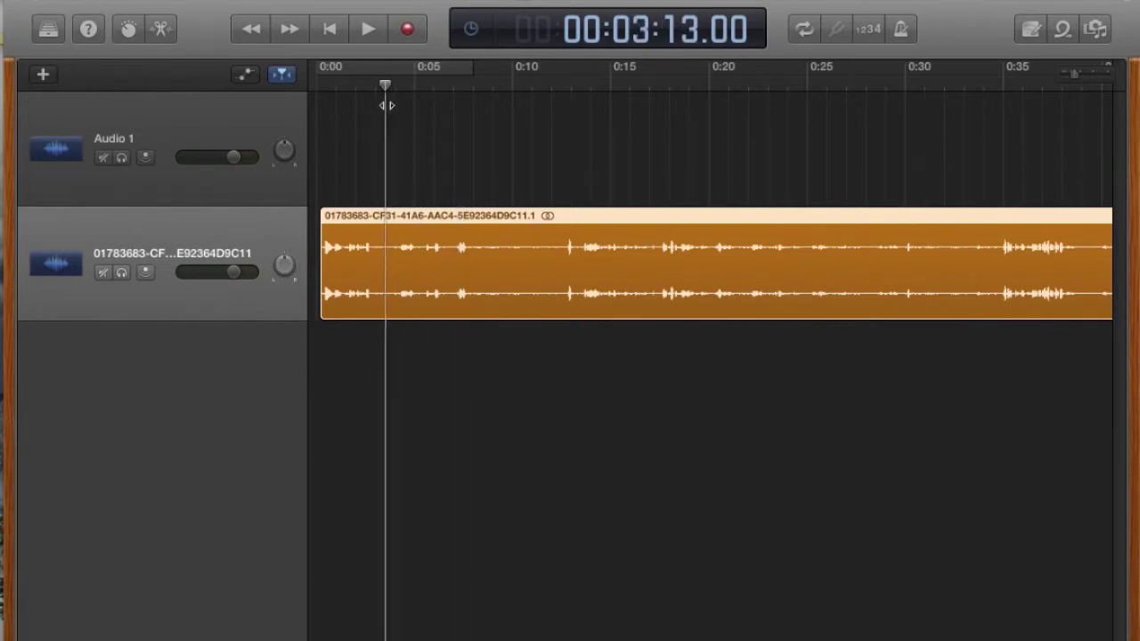
left_click_drag(387, 105, 389, 105)
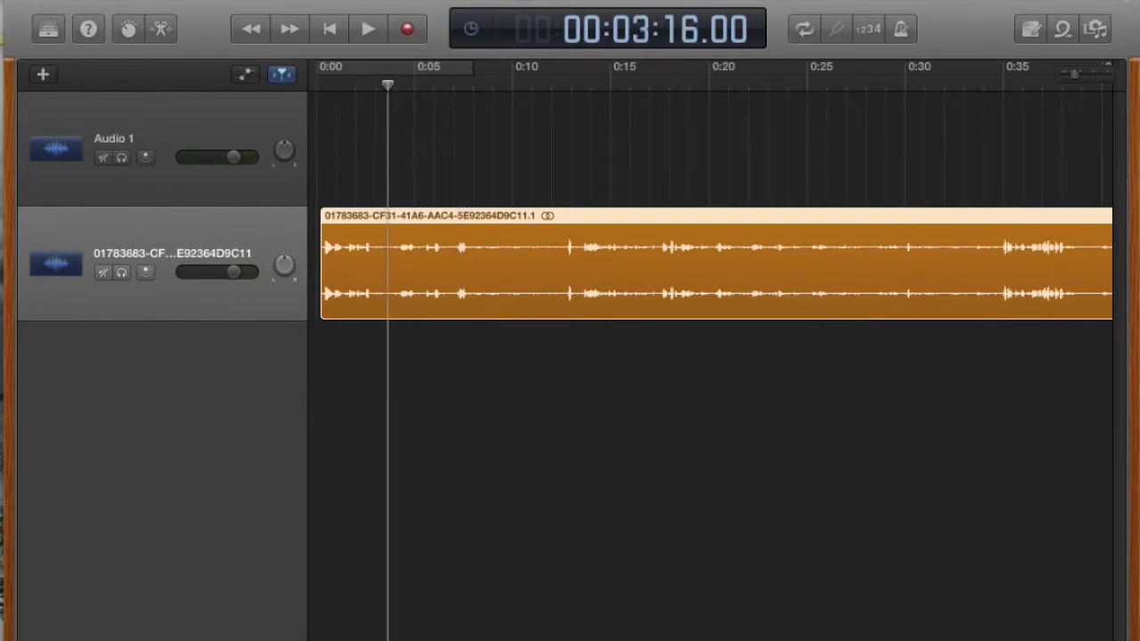
left_click(200, 0)
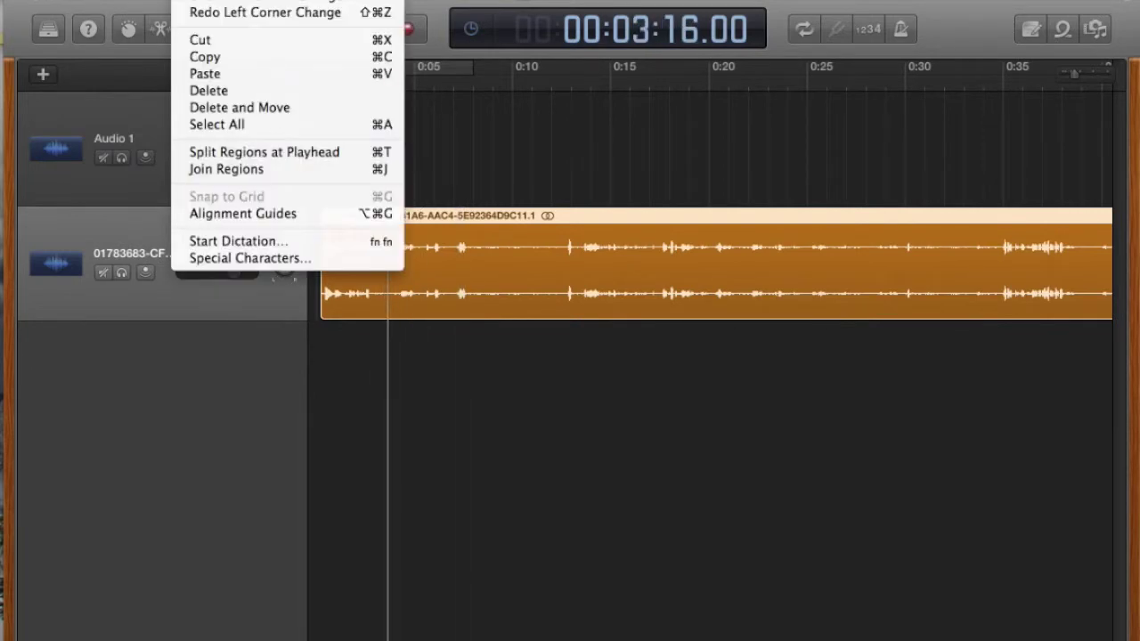
left_click(232, 149)
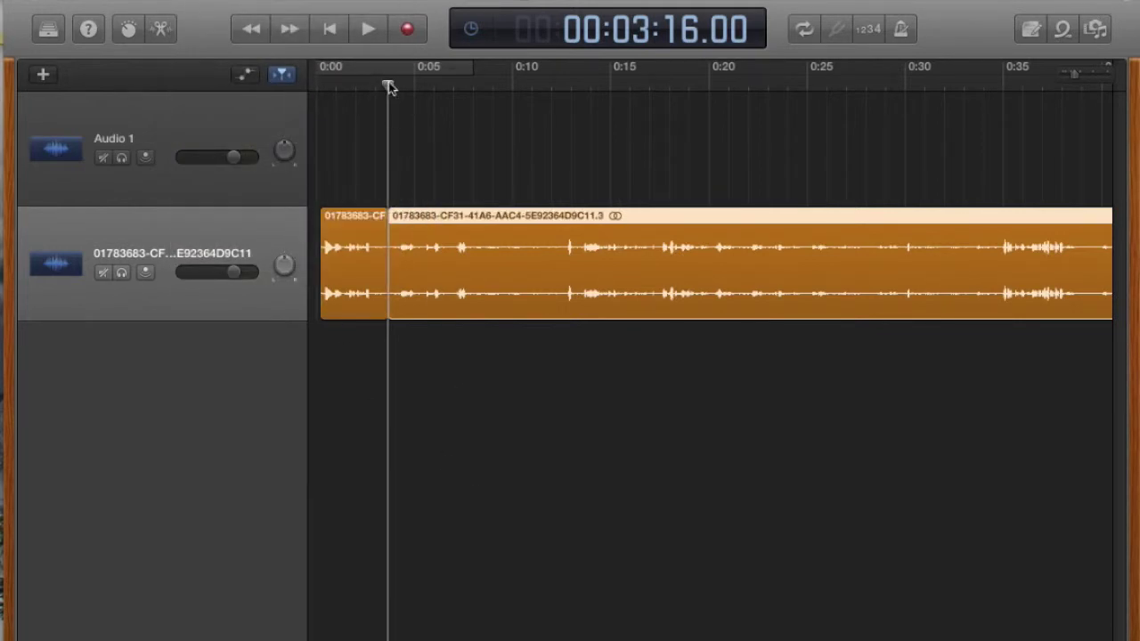
Step: Check the opening and later regions and move the playhead toward the second cut near 0:09
left_click_drag(389, 81, 426, 79)
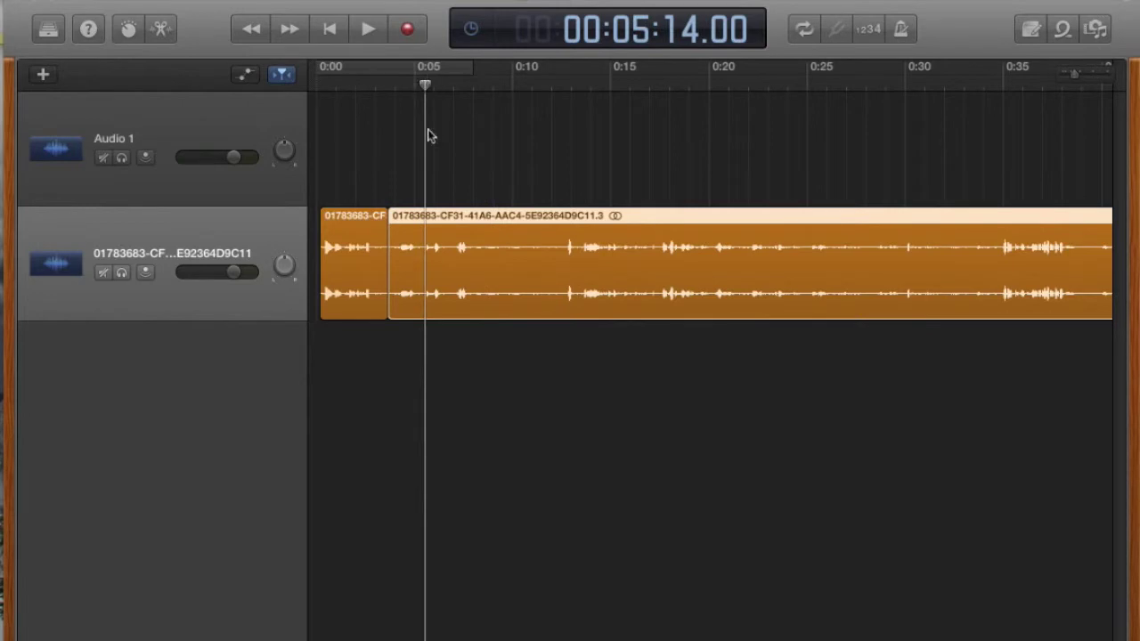
left_click(359, 215)
left_click(441, 221)
left_click_drag(425, 83, 498, 85)
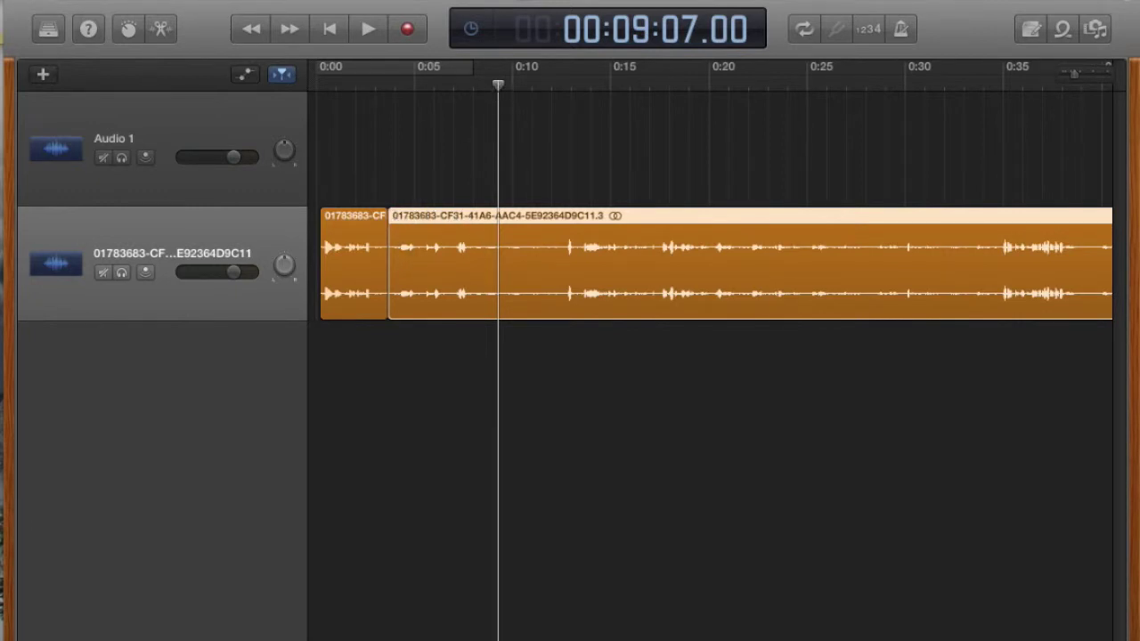
left_click(205, 1)
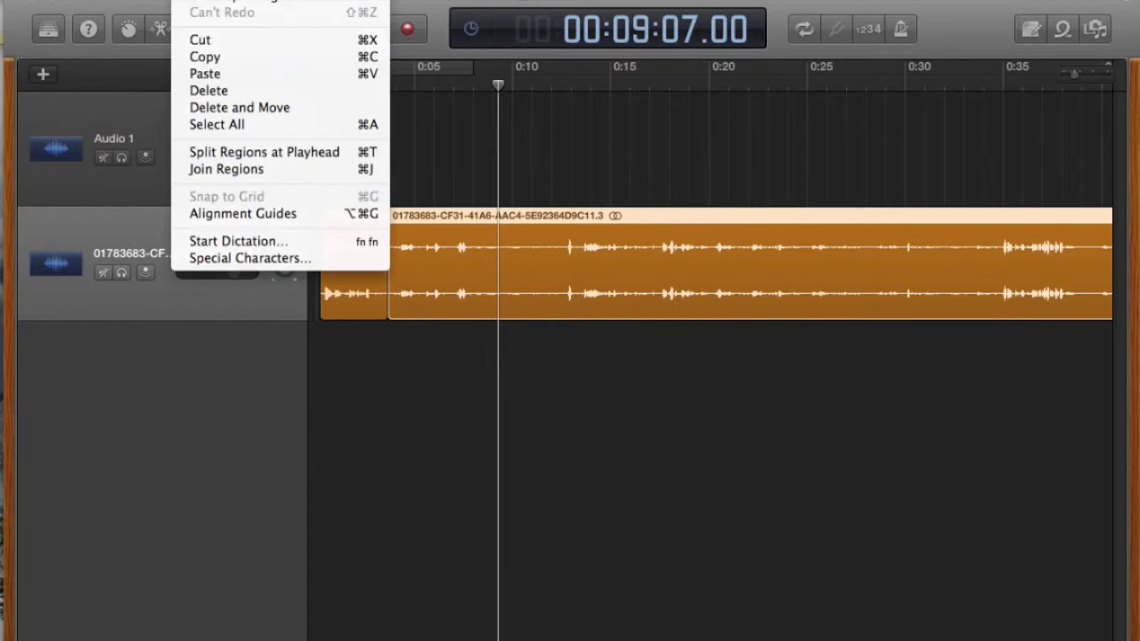
Step: Split the interview again at about 0:09 and check the three resulting regions
left_click(255, 157)
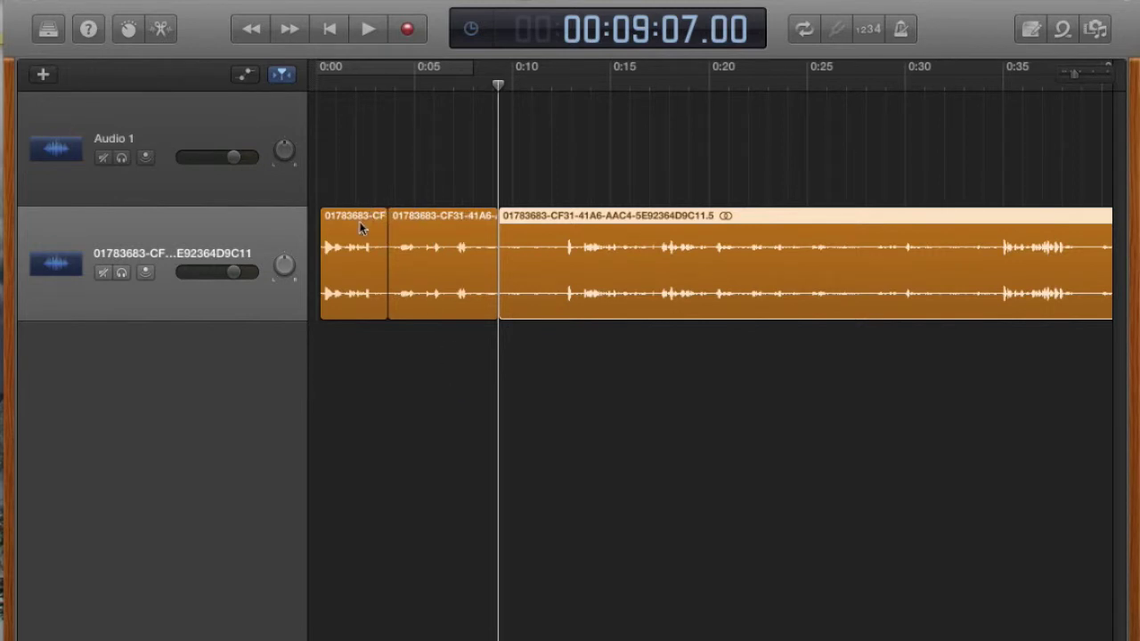
left_click(360, 229)
left_click(446, 215)
left_click(539, 215)
Step: Delete the middle region, slide the final region left, and trim its start to about 0:06
left_click(437, 220)
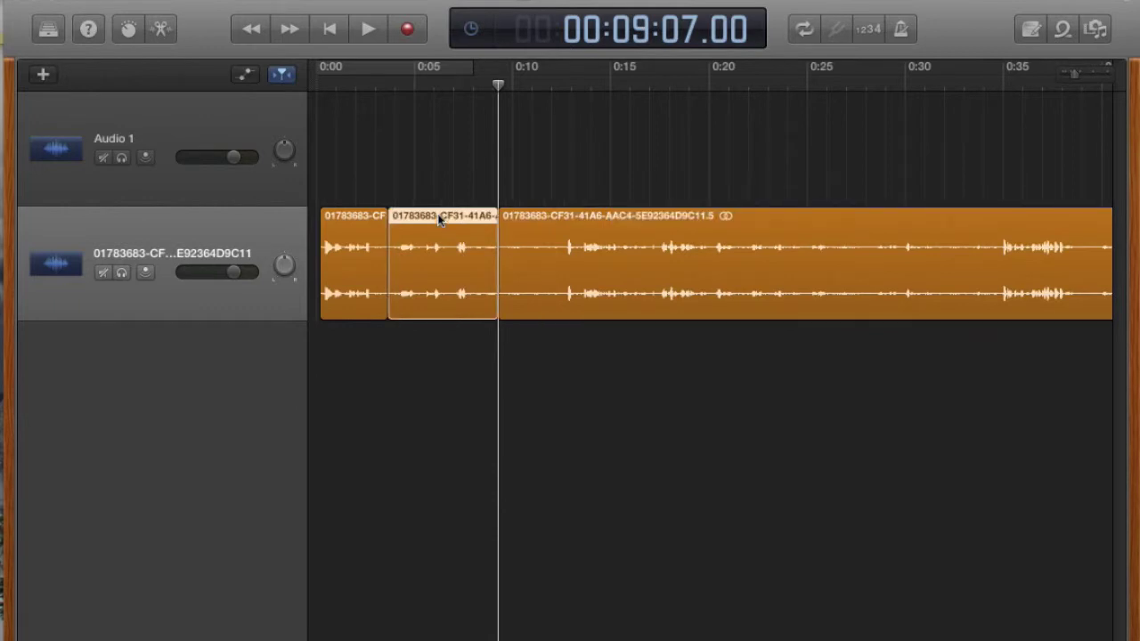
key("Delete")
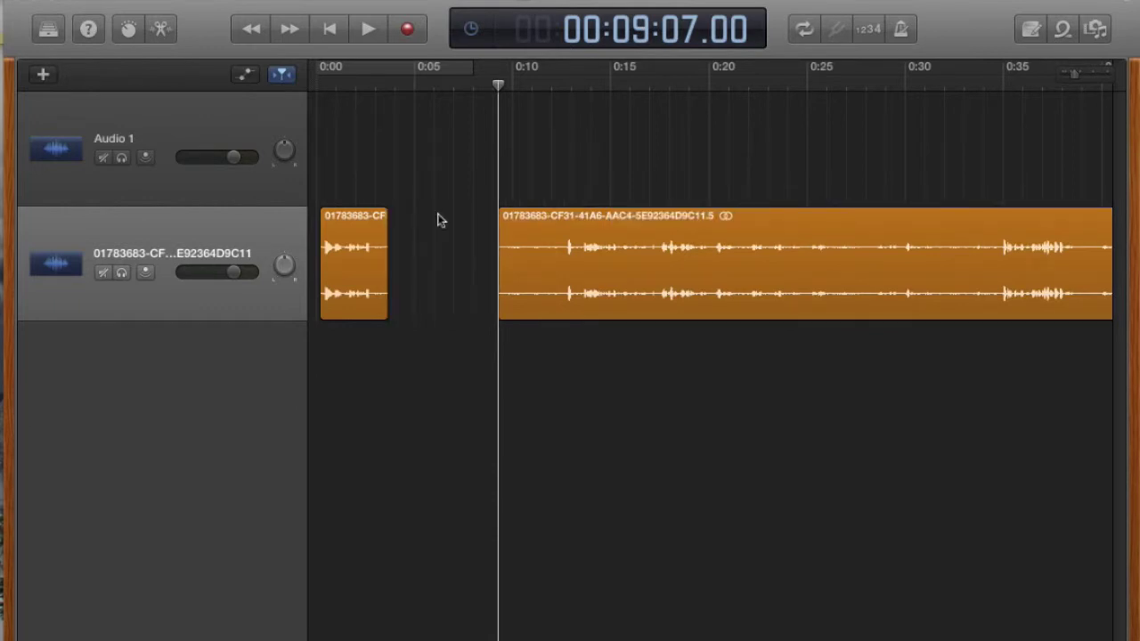
left_click_drag(603, 220, 496, 225)
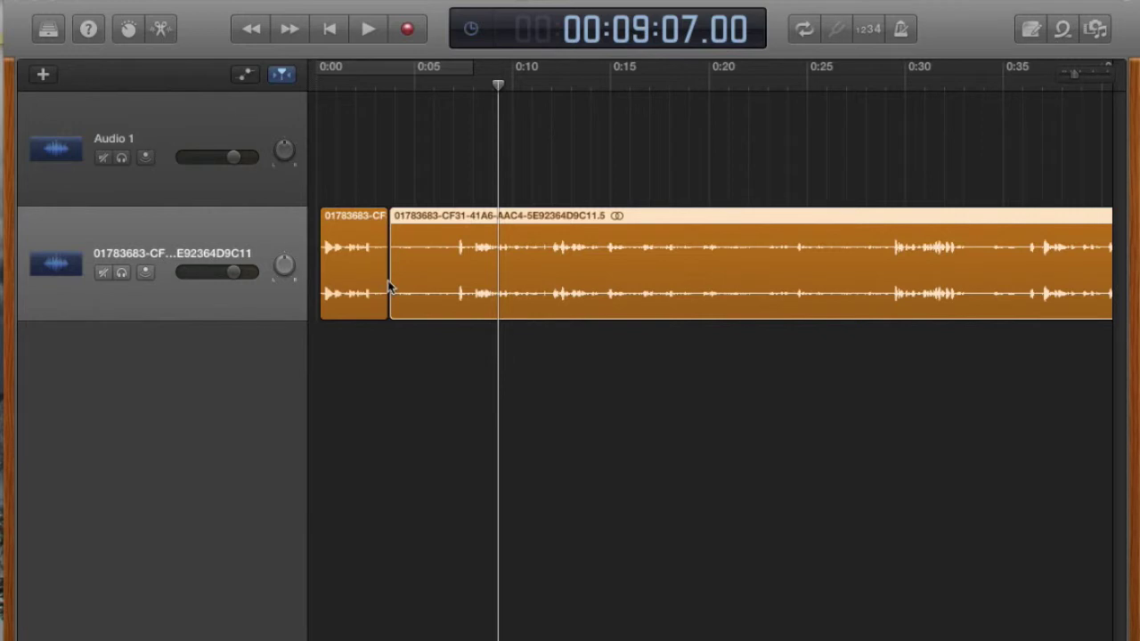
left_click_drag(393, 275, 451, 278)
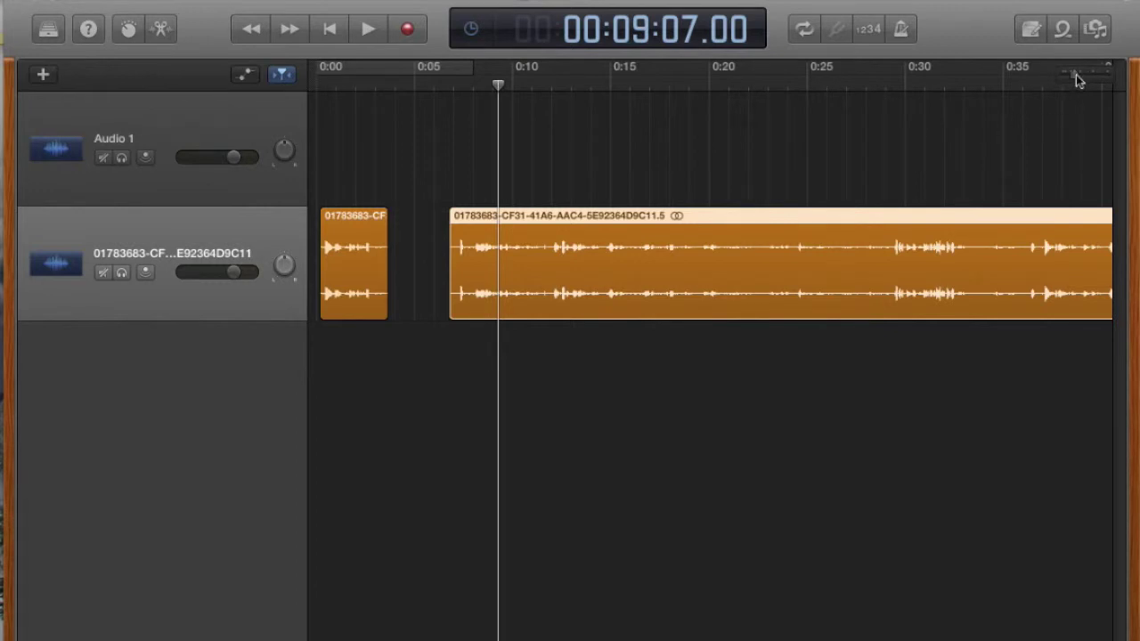
left_click_drag(1075, 79, 1078, 80)
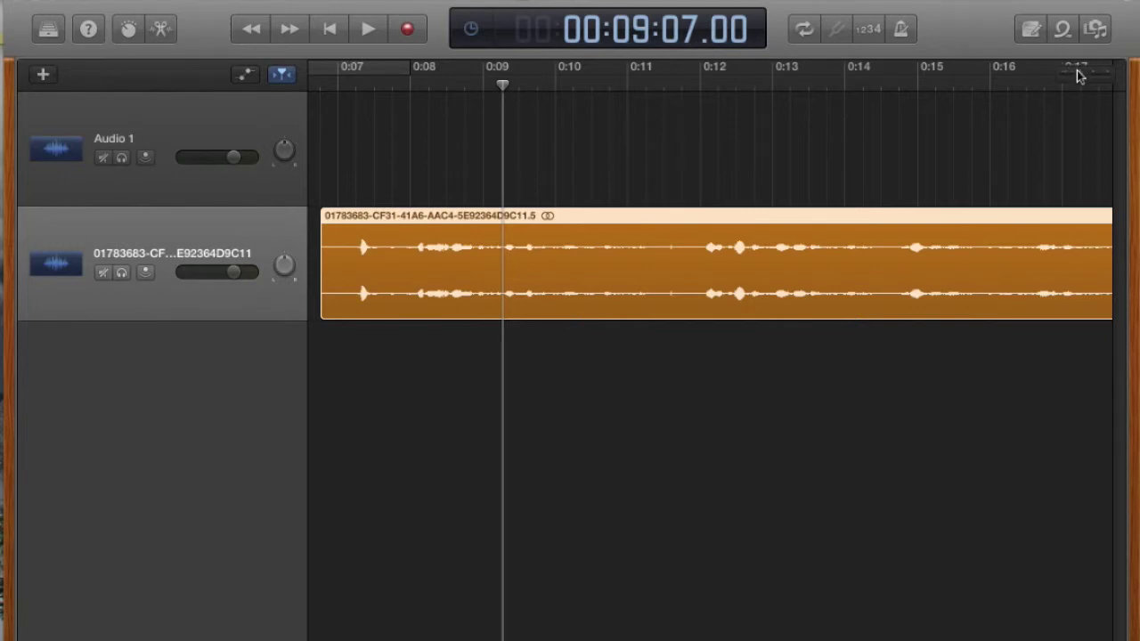
left_click_drag(1078, 75, 1087, 80)
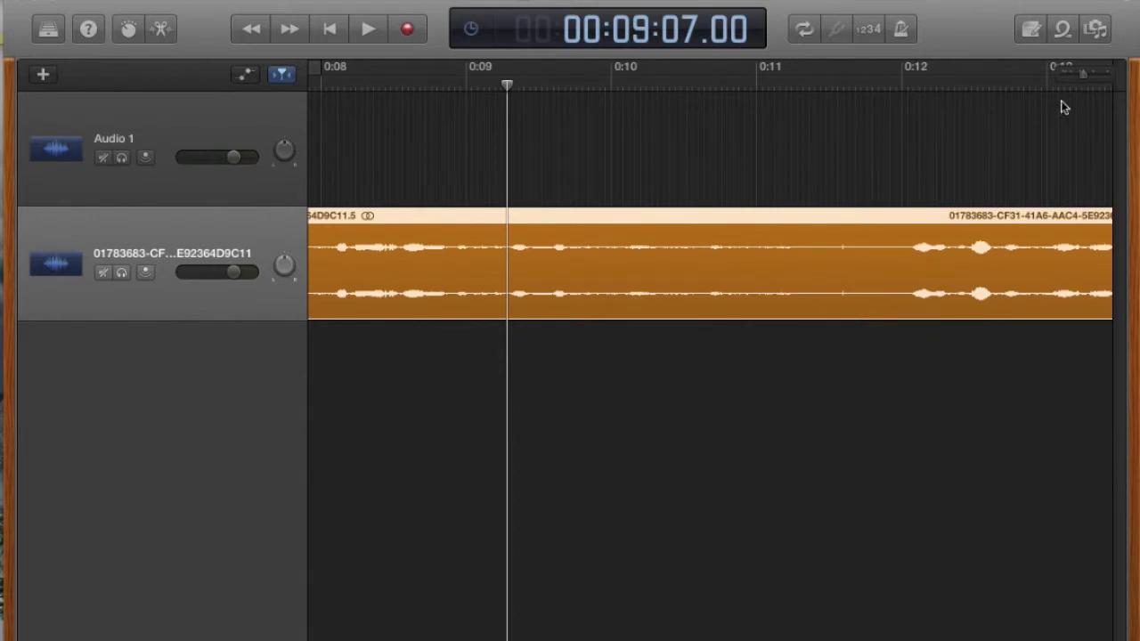
left_click_drag(1085, 78, 1072, 78)
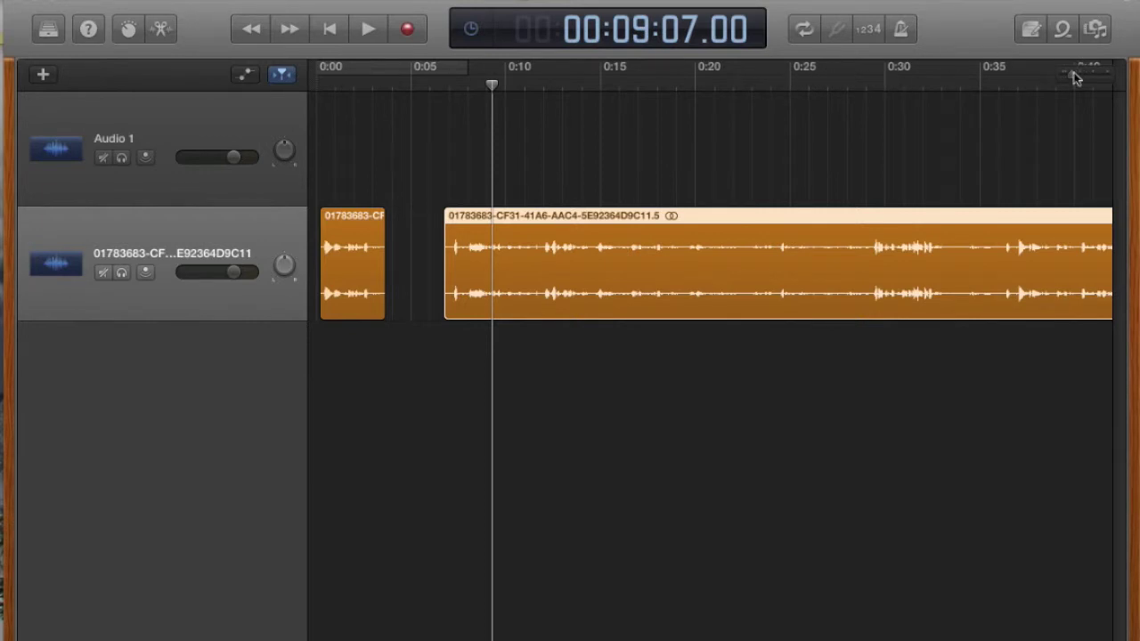
left_click_drag(1071, 79, 1082, 79)
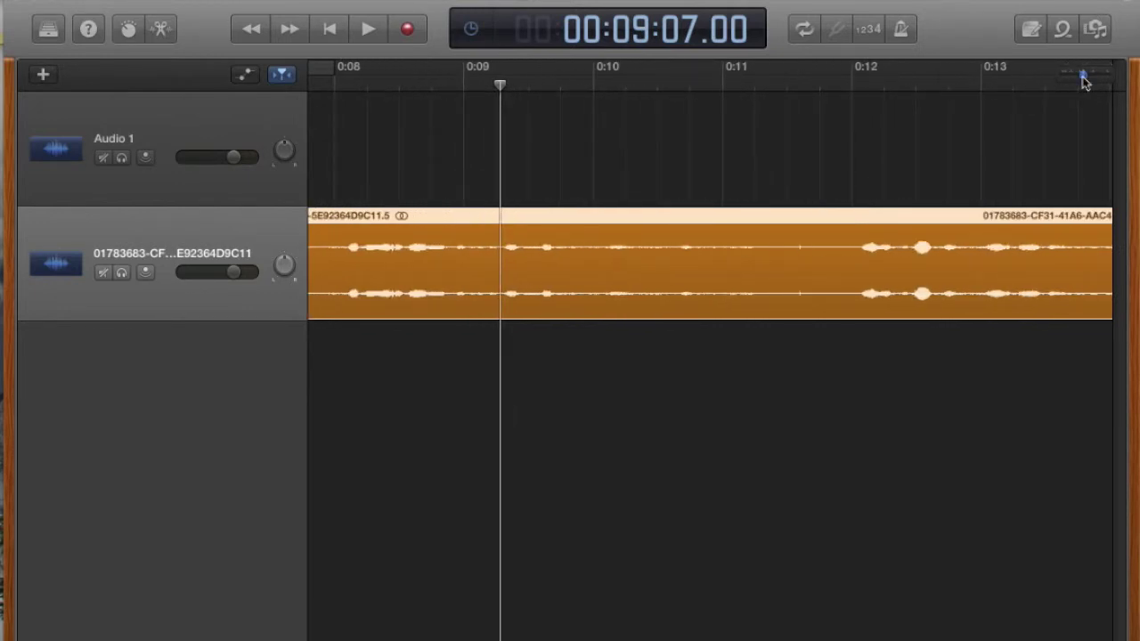
left_click_drag(1084, 81, 1070, 82)
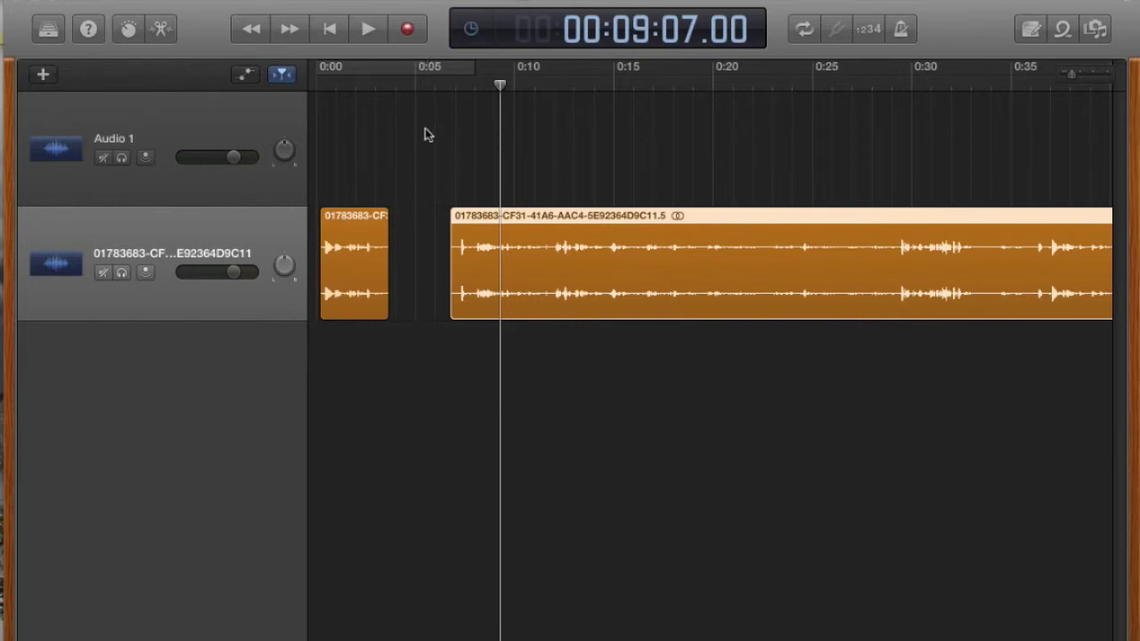
left_click(426, 0)
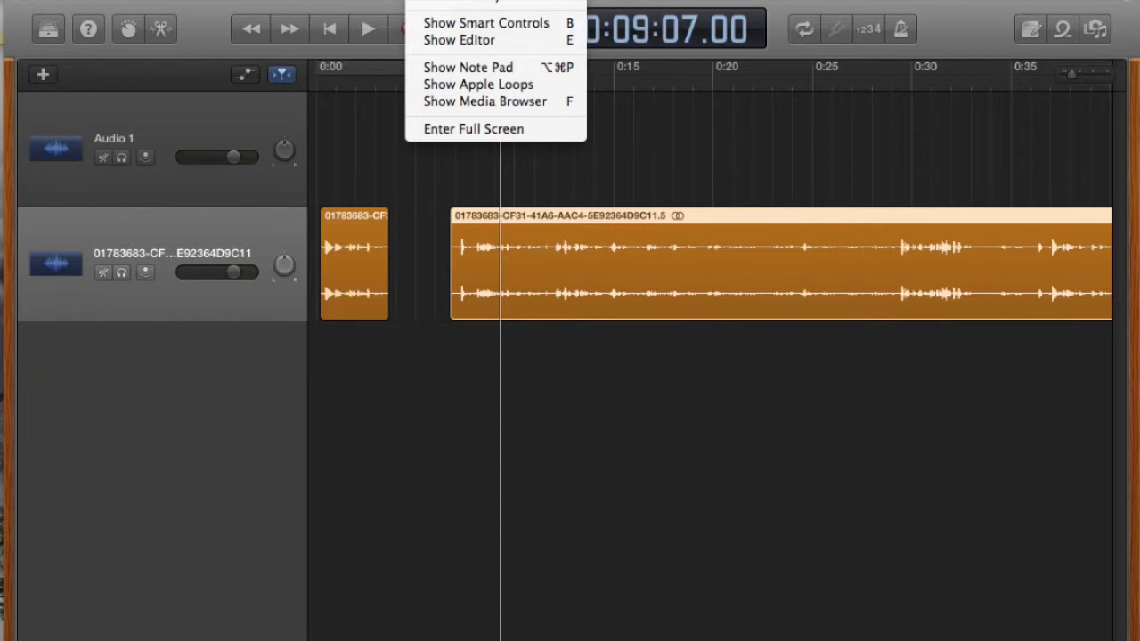
left_click(439, 103)
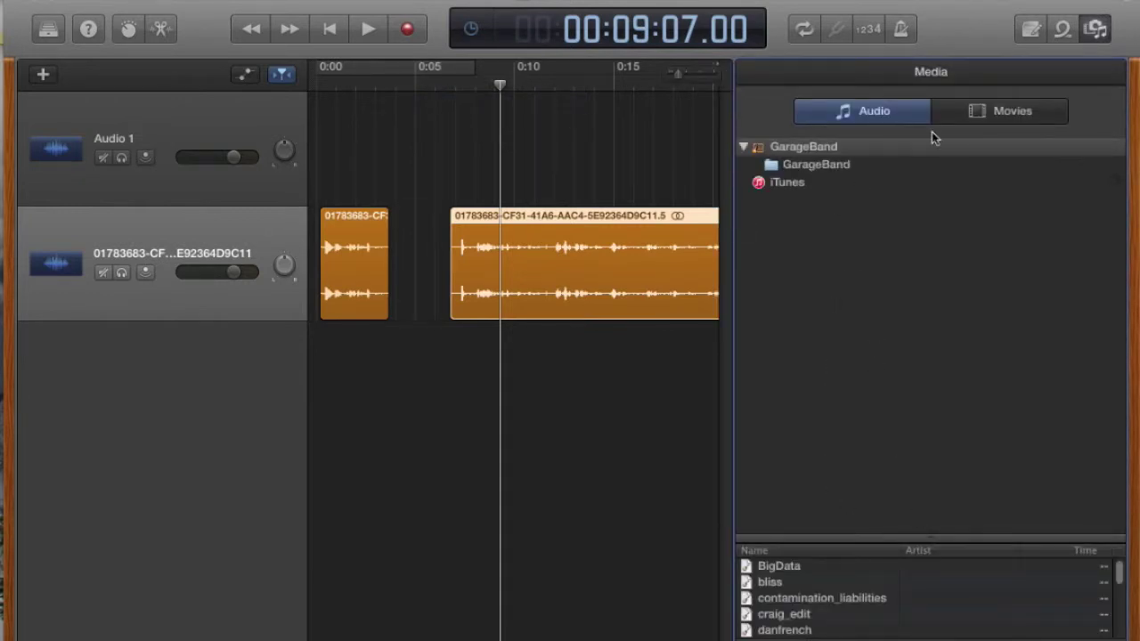
double_click(806, 183)
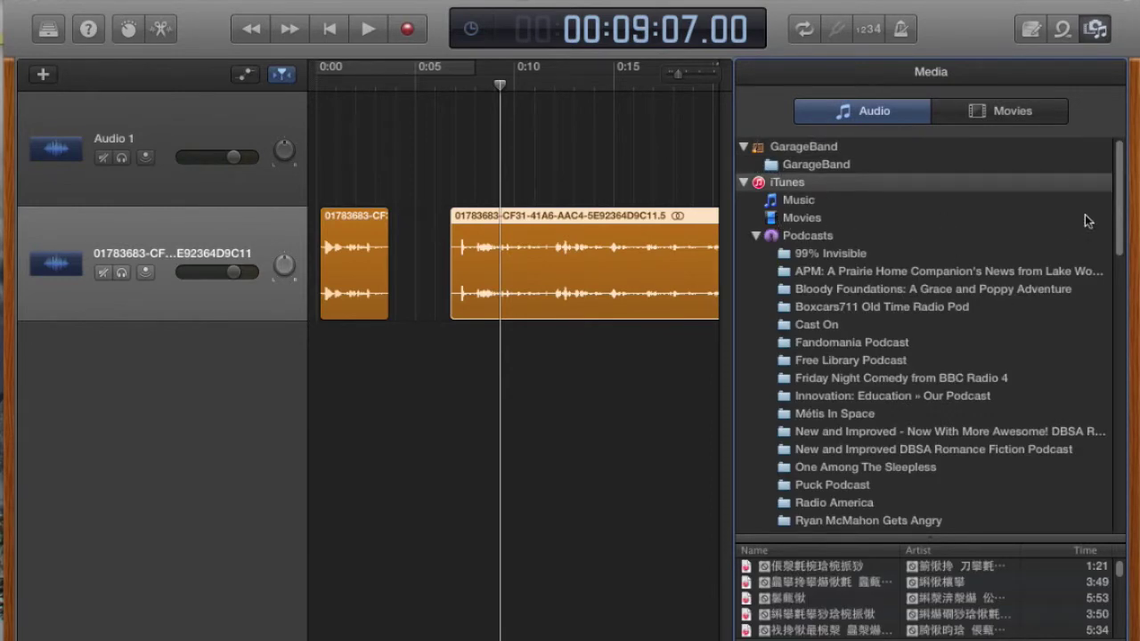
left_click(756, 236)
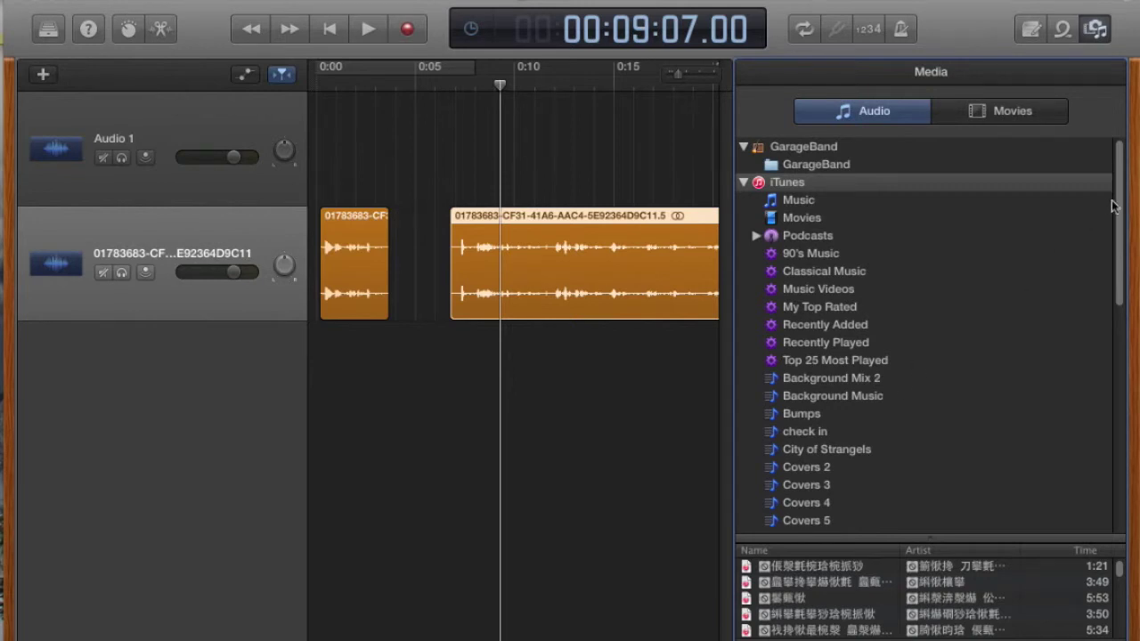
mouse_move(1112, 207)
left_mouse_down()
mouse_move(1104, 457)
mouse_move(1093, 215)
left_mouse_up()
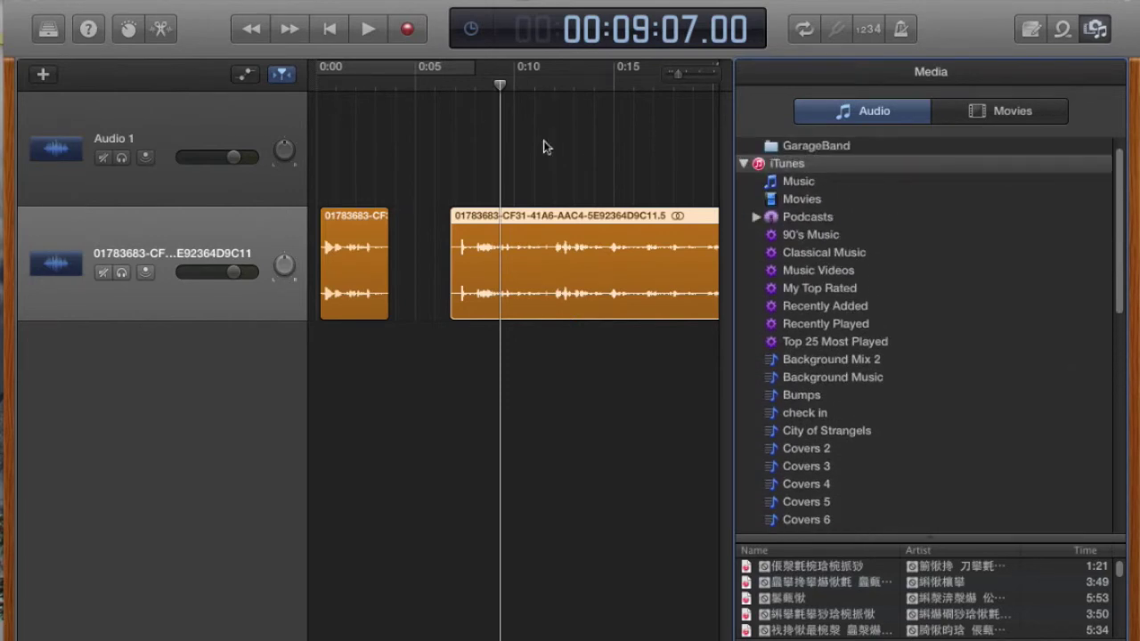
left_click(593, 0)
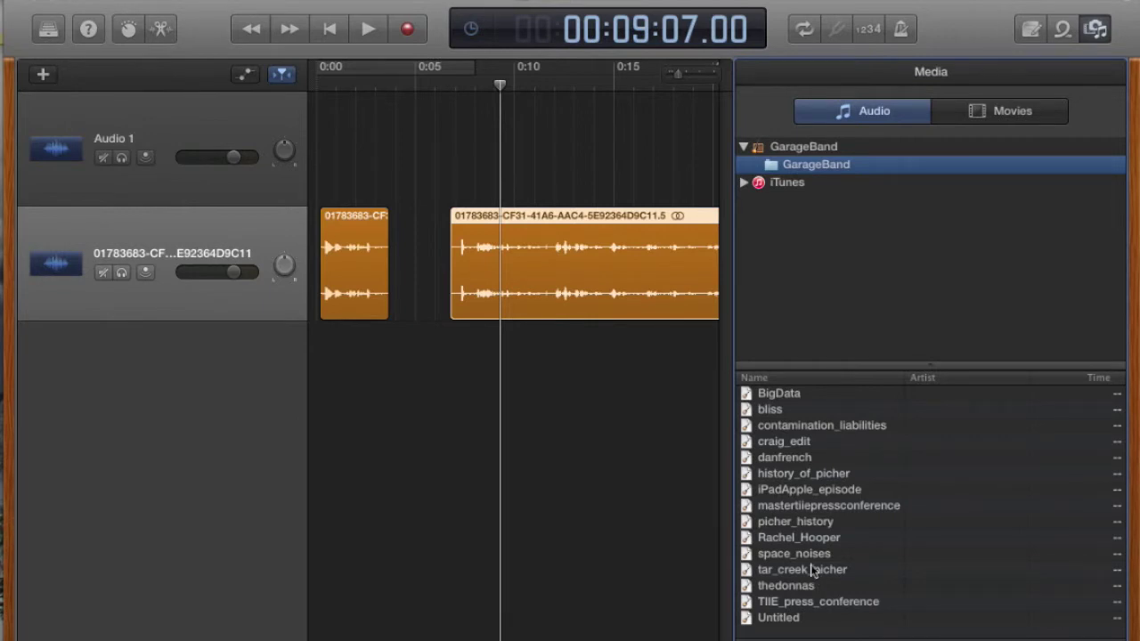
Step: Browse the space_noises and another GarageBand project file, then bring up the Apple Loops library
left_click(811, 547)
left_click(811, 538)
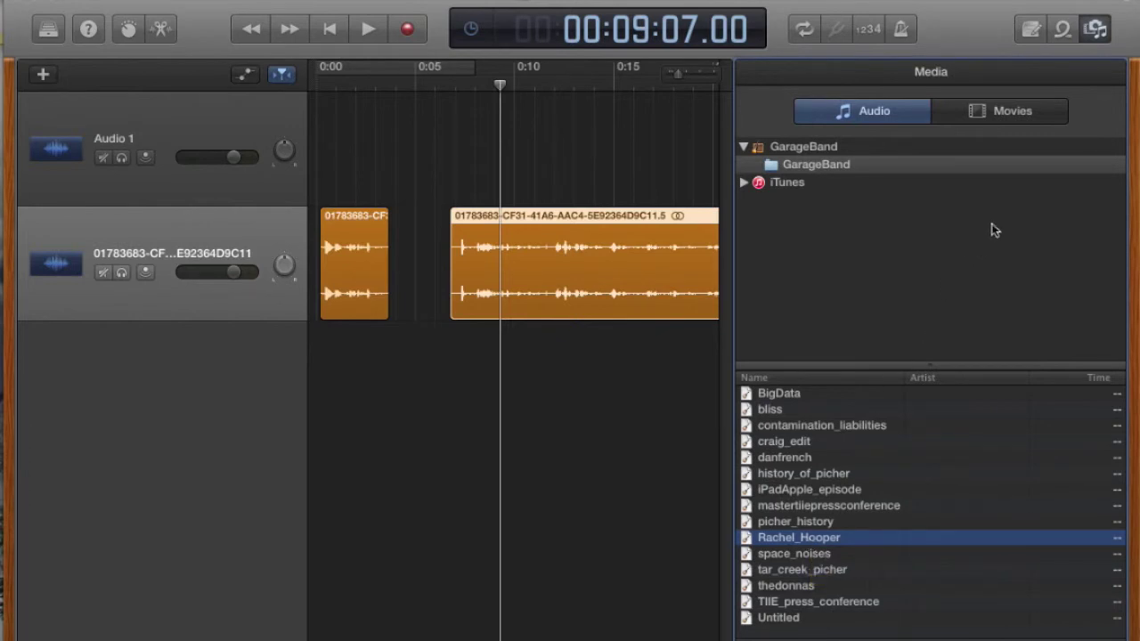
left_click(1063, 30)
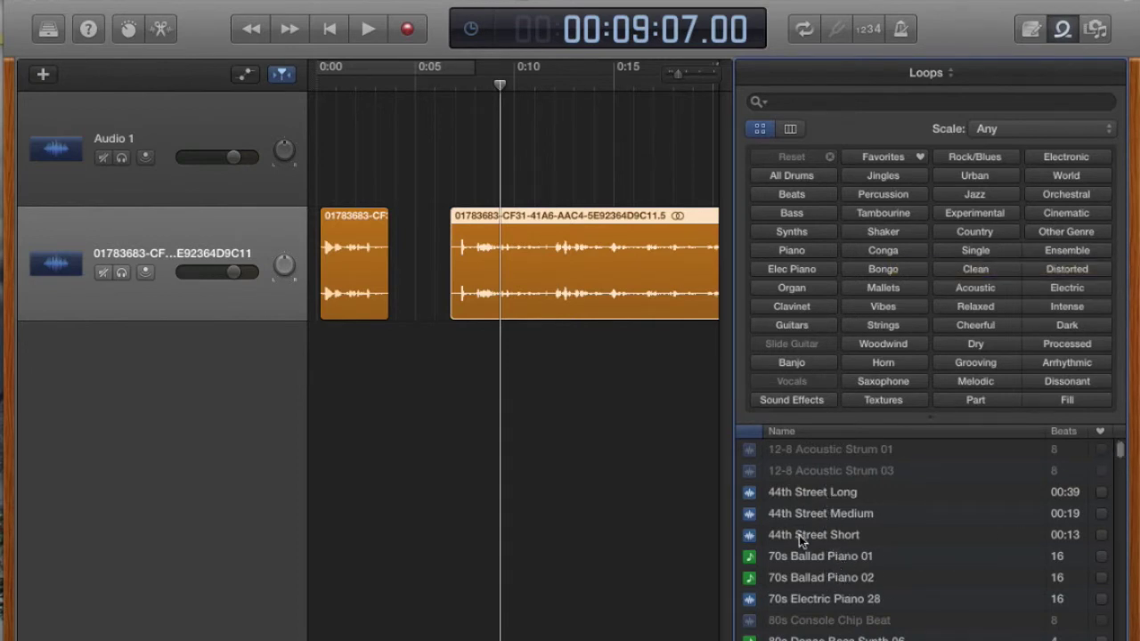
Step: Add 44th Street Short as a new track and trim its region to about 3 seconds
left_click_drag(799, 536, 388, 412)
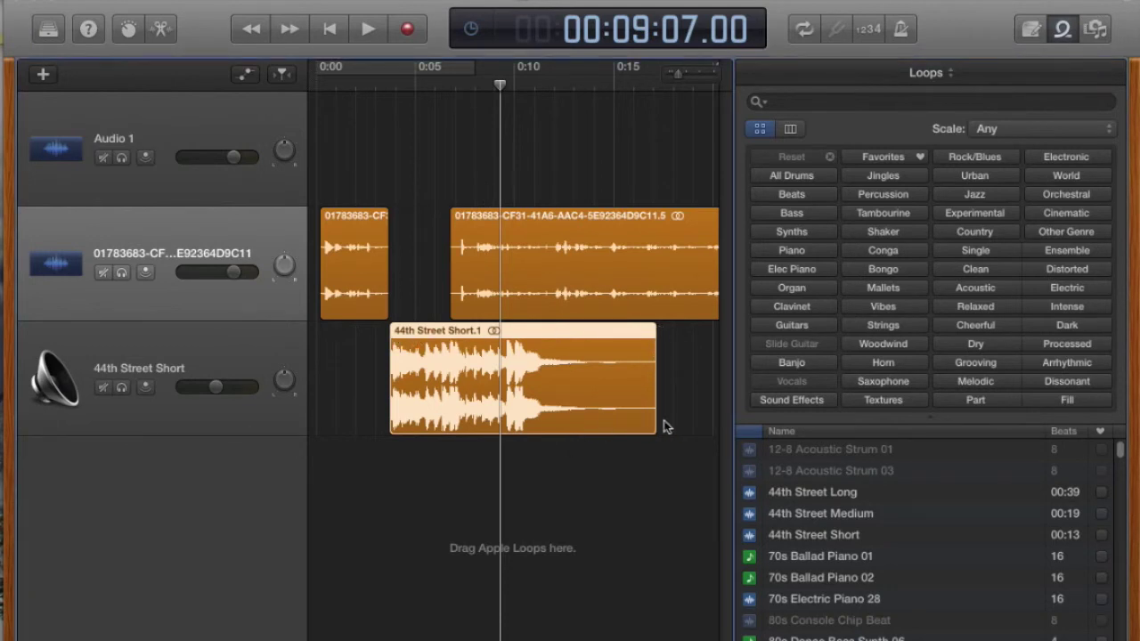
left_click_drag(653, 421, 450, 415)
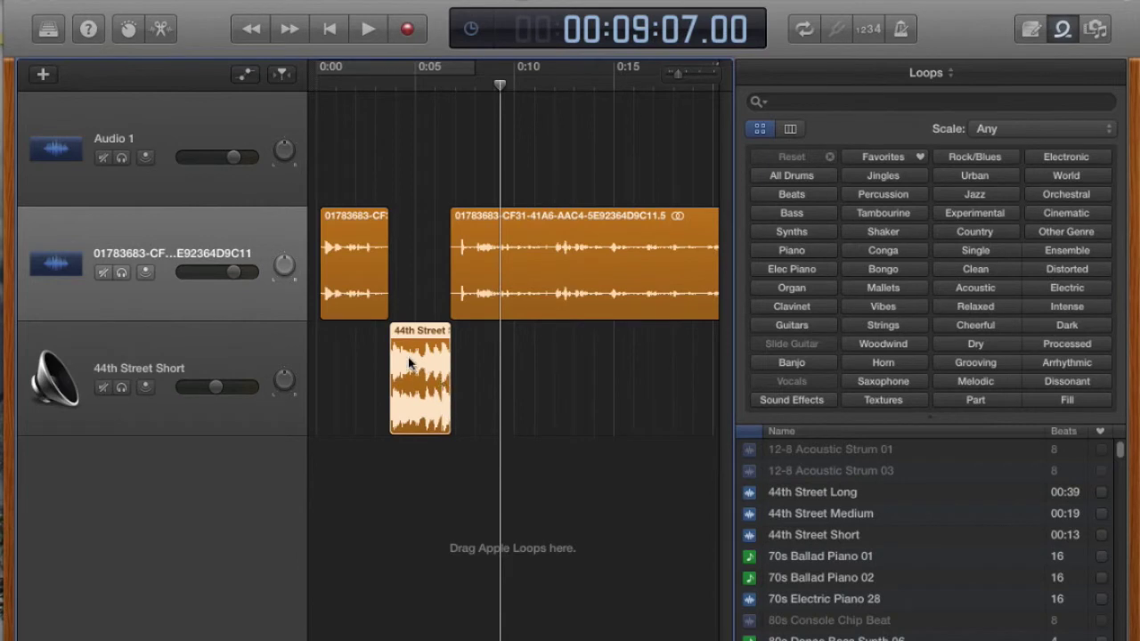
Step: Play back from 0:02, stop, and delete the trimmed 44th Street Short region
left_click_drag(497, 89, 363, 100)
key("space")
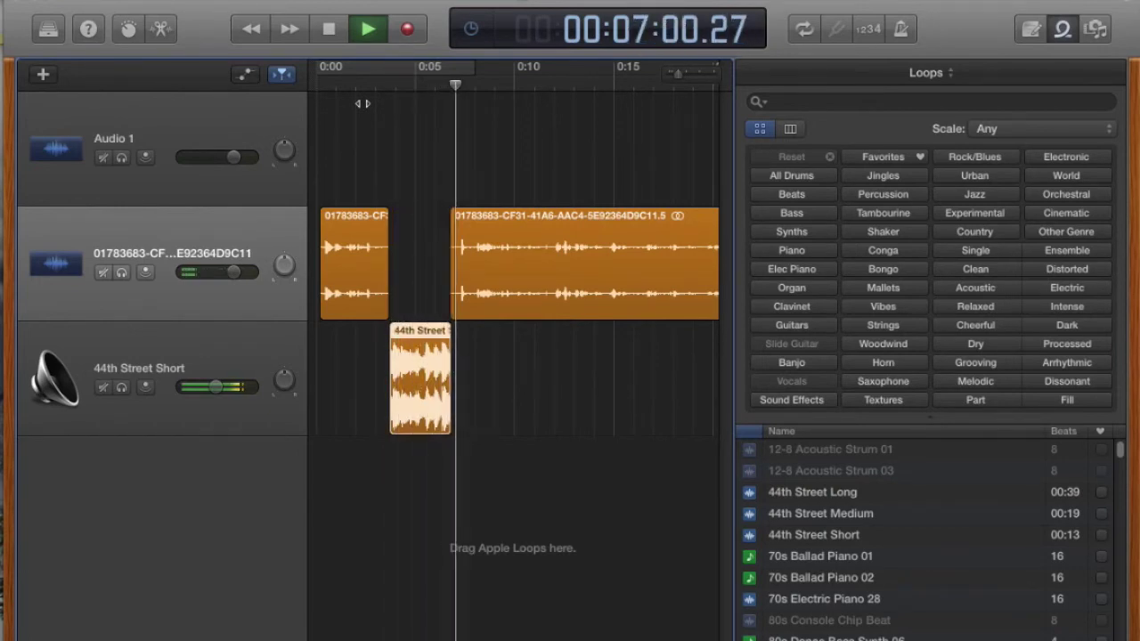
key("space")
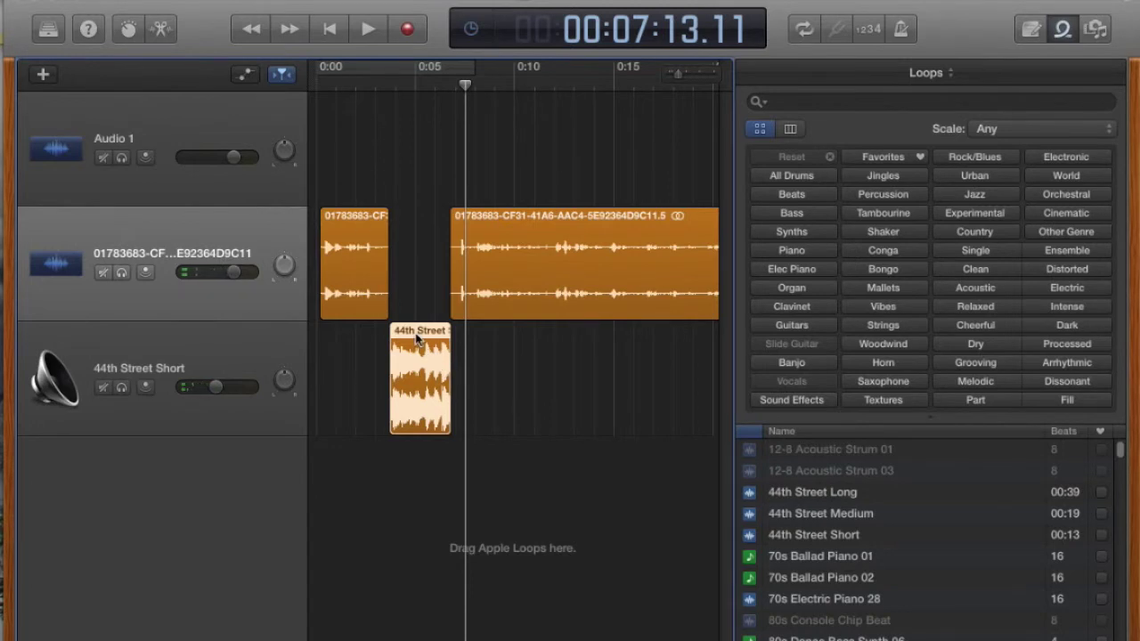
key("Delete")
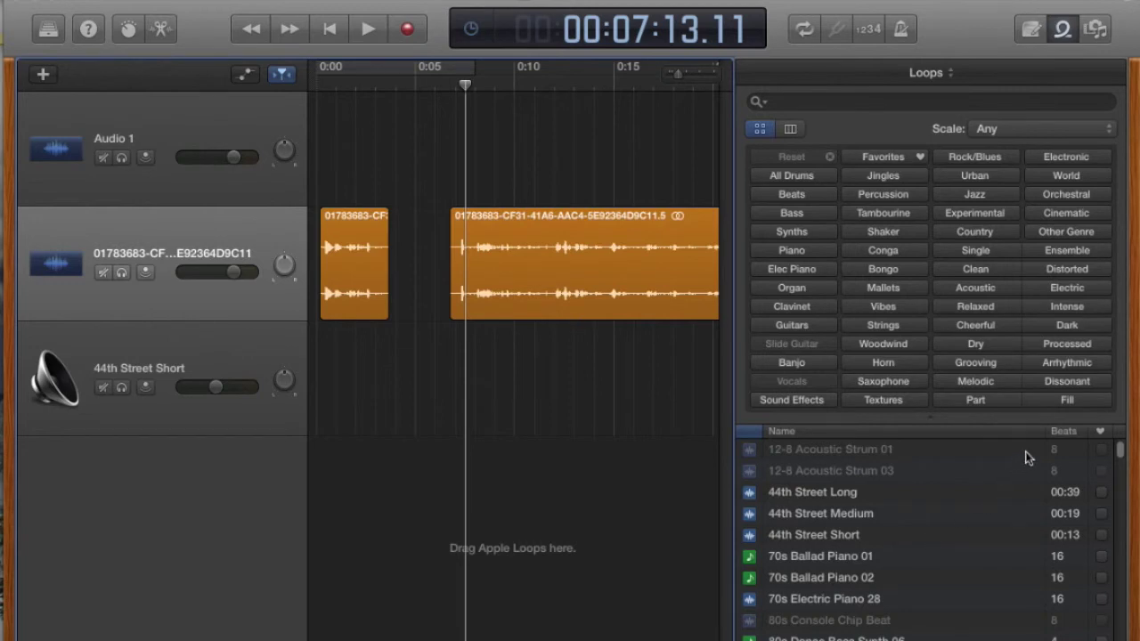
Step: Place the Cartoon Chipmunk loop on the third track, starting at about 0:03
left_click_drag(1120, 451, 1121, 472)
scroll(1120, 472, "down", 3)
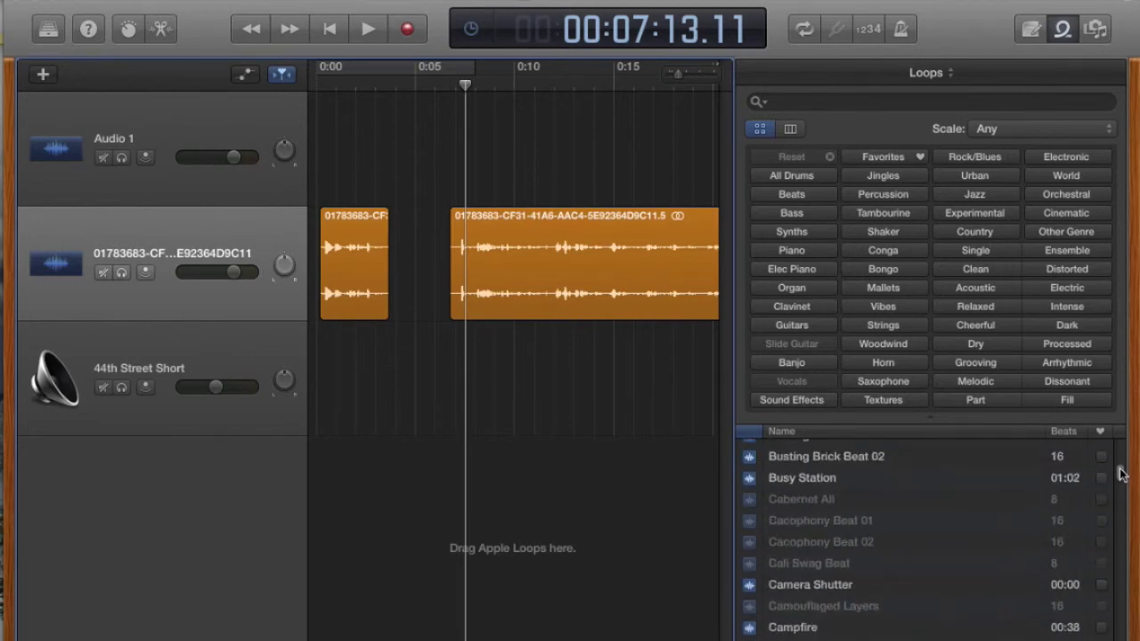
scroll(1120, 472, "down", 5)
scroll(1121, 472, "up", 8)
scroll(1121, 474, "down", 3)
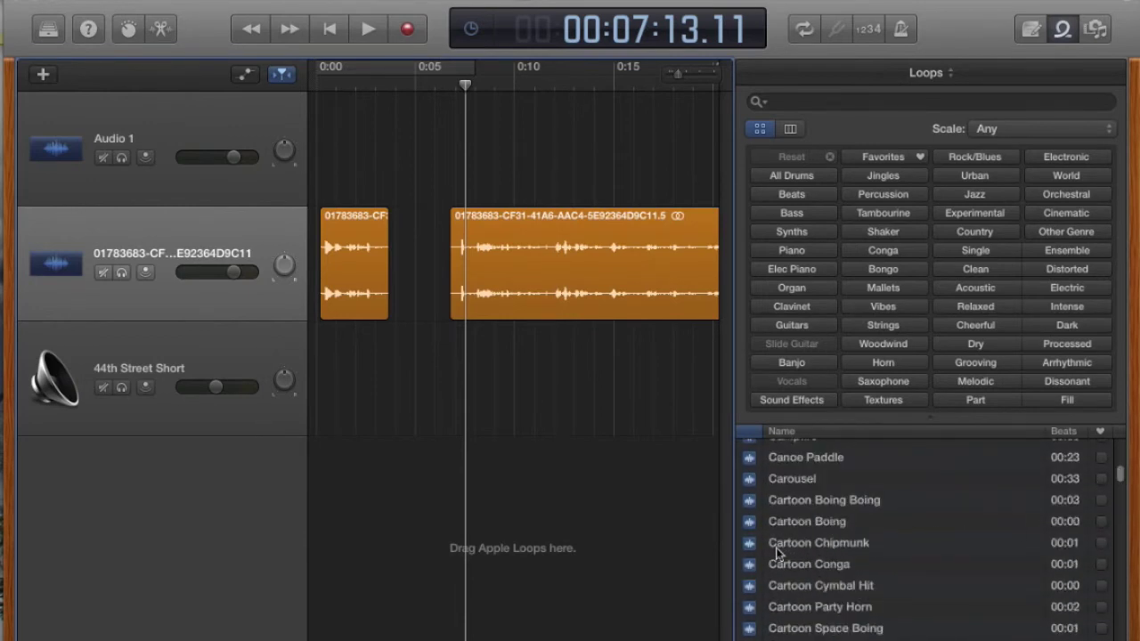
left_click_drag(789, 545, 428, 392)
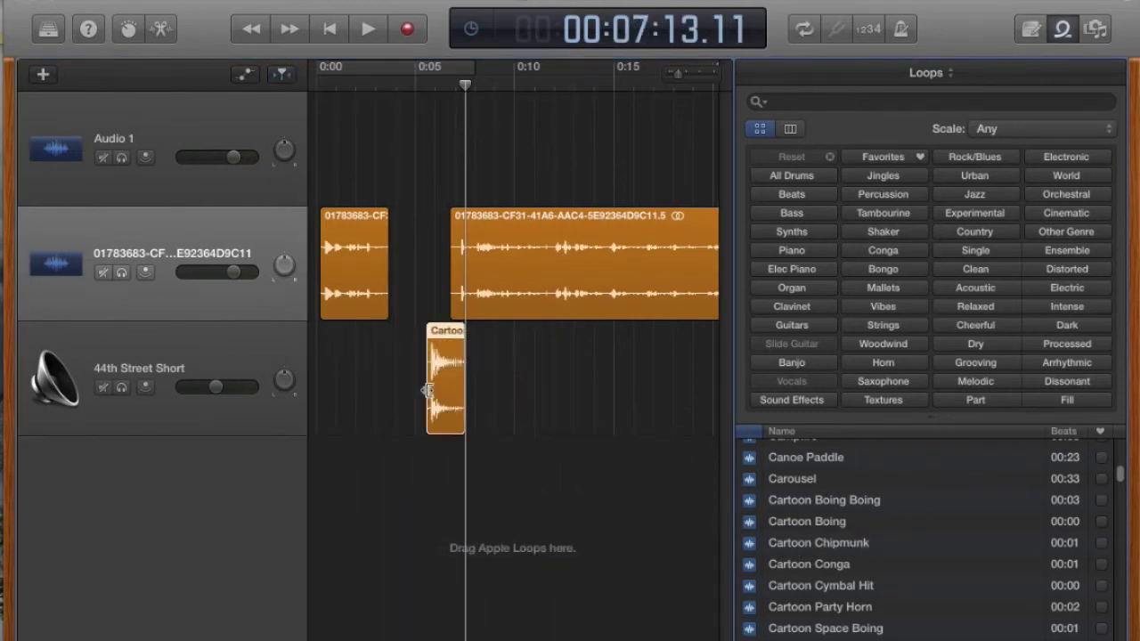
left_click_drag(440, 331, 405, 333)
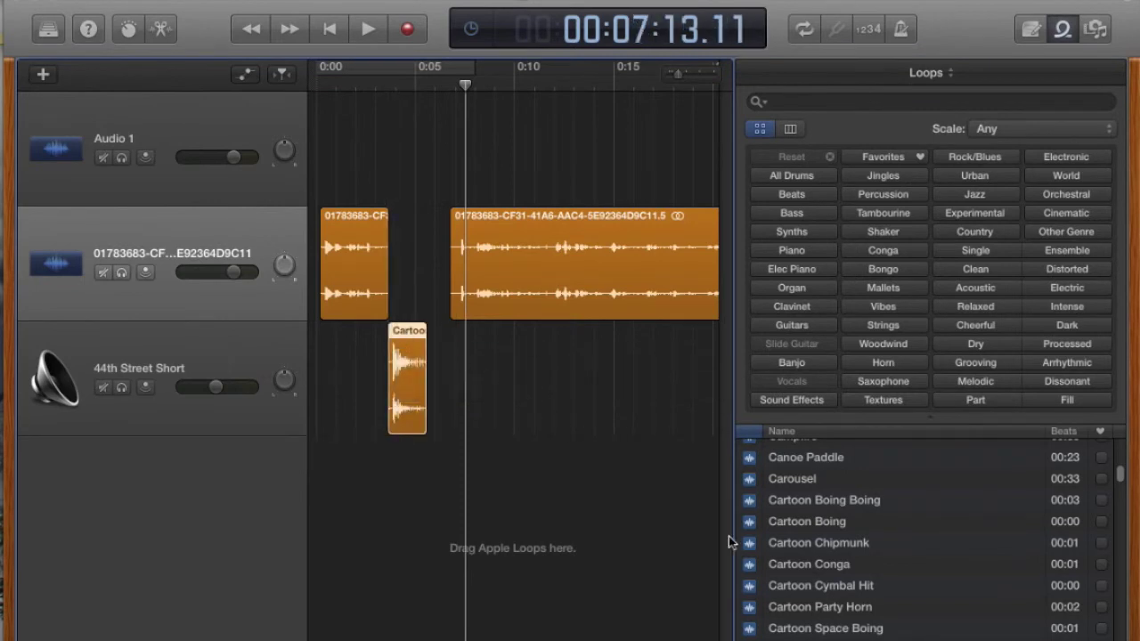
Step: Preview the Cartoon Cymbal Hit, Cartoon Boing and Cartoon Party Horn sounds
left_click(835, 584)
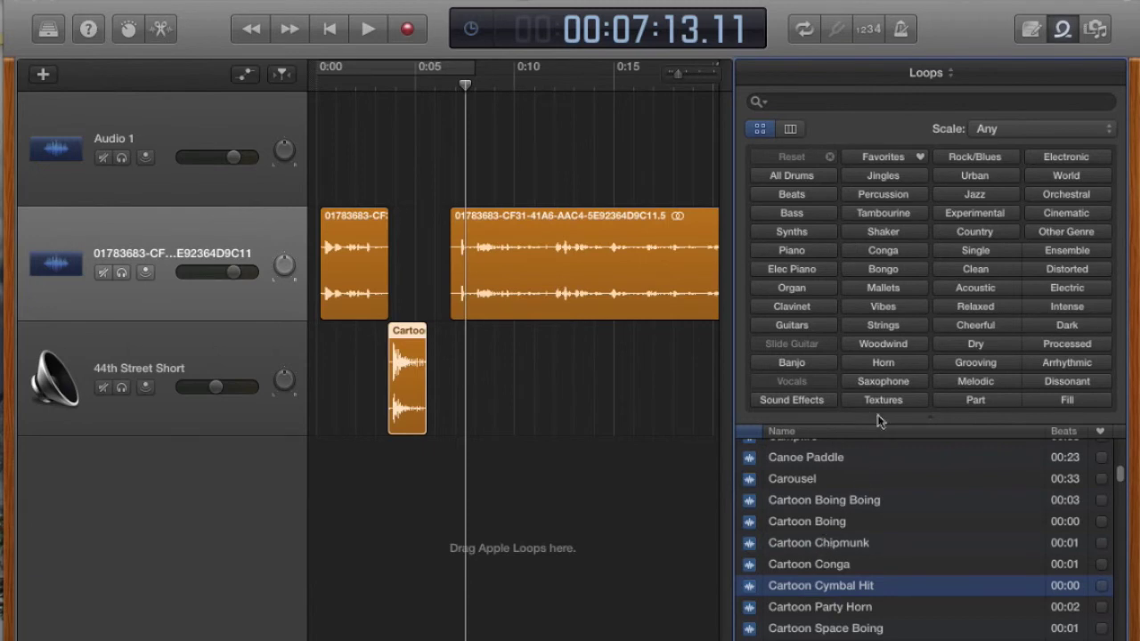
left_click(806, 524)
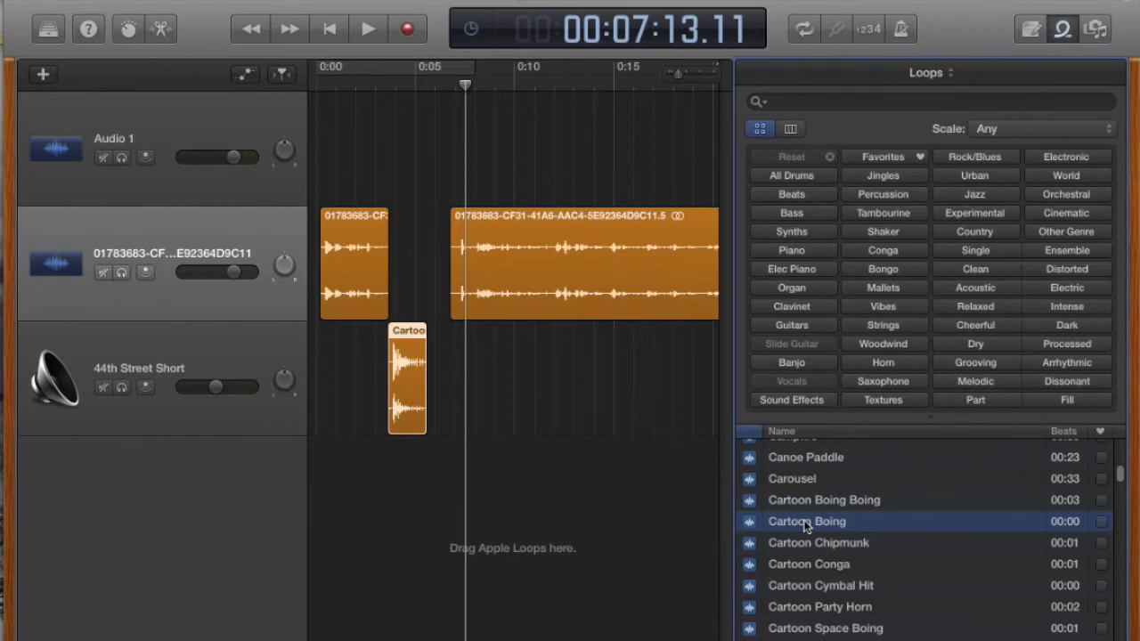
left_click(793, 609)
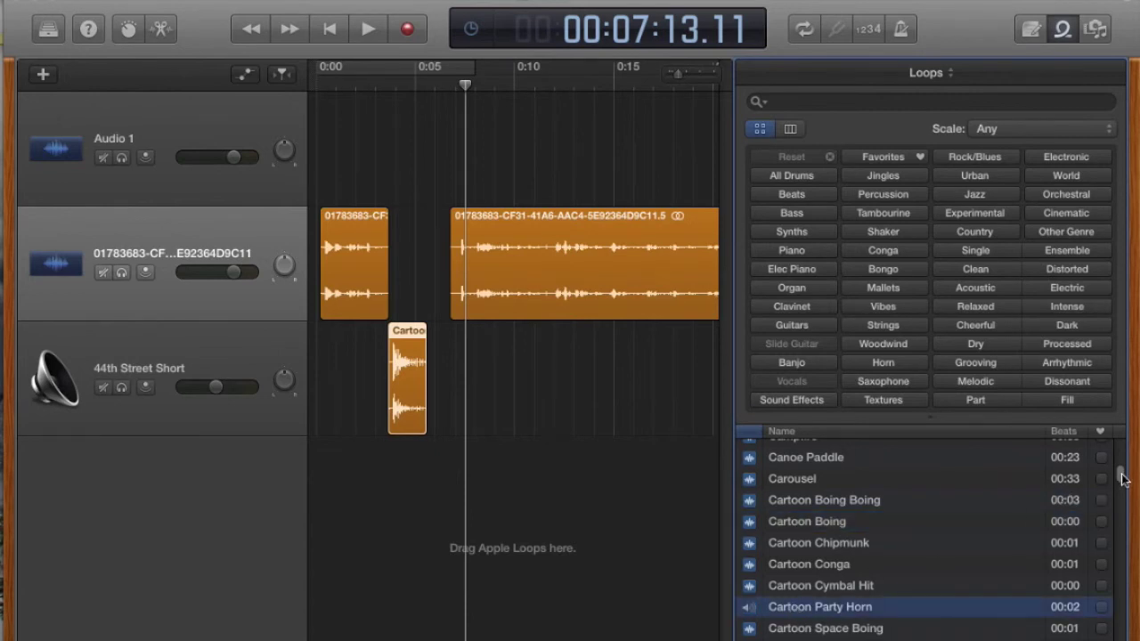
left_click_drag(1122, 480, 1122, 510)
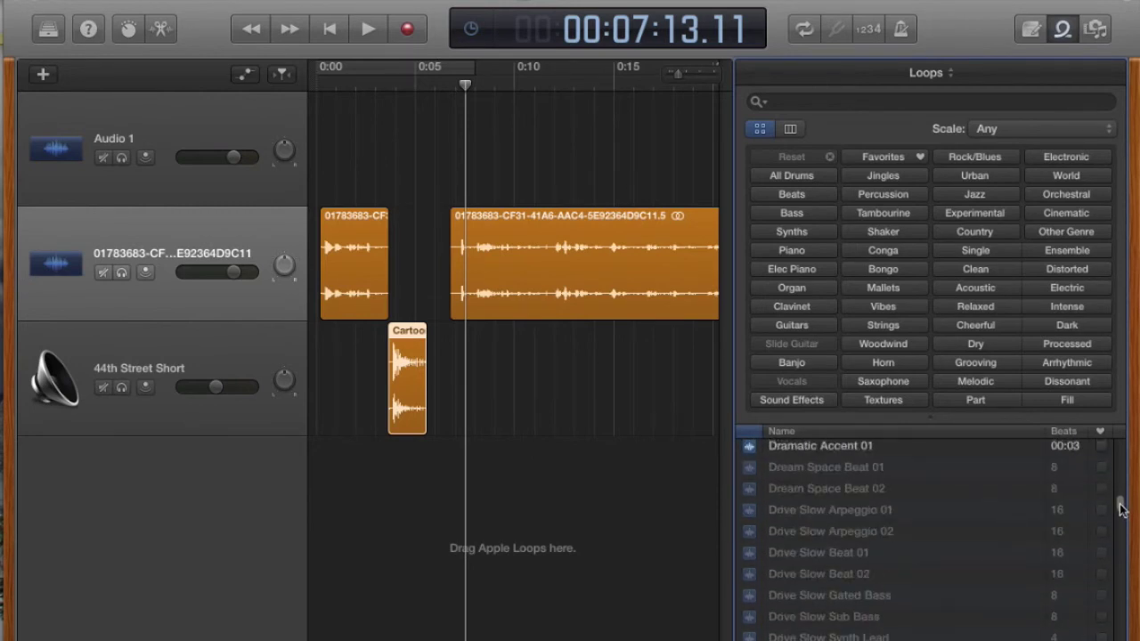
Step: Try the Tambourine and Percussion keyword filters, clear them, then filter loops by Cheerful
left_click(880, 218)
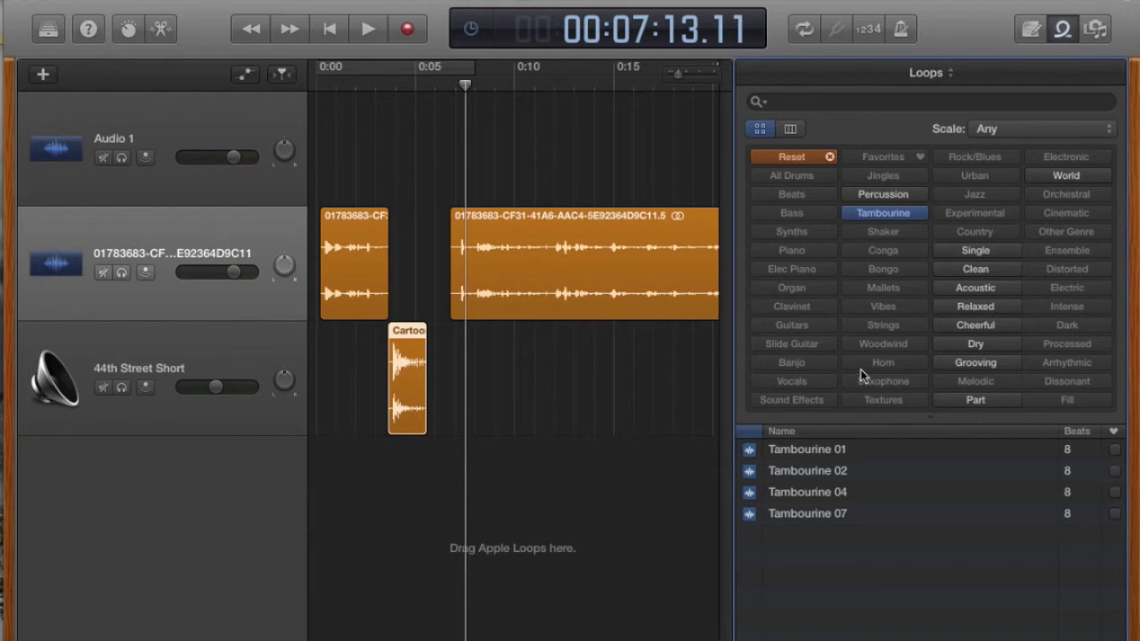
left_click(886, 200)
left_click(887, 196)
left_click(884, 213)
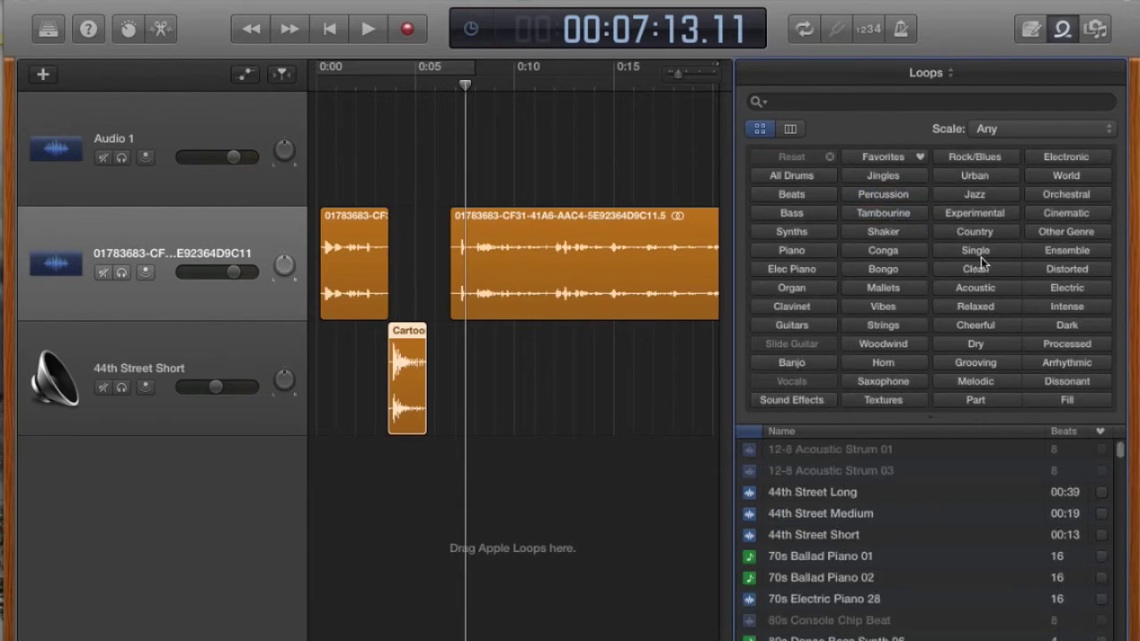
left_click(975, 326)
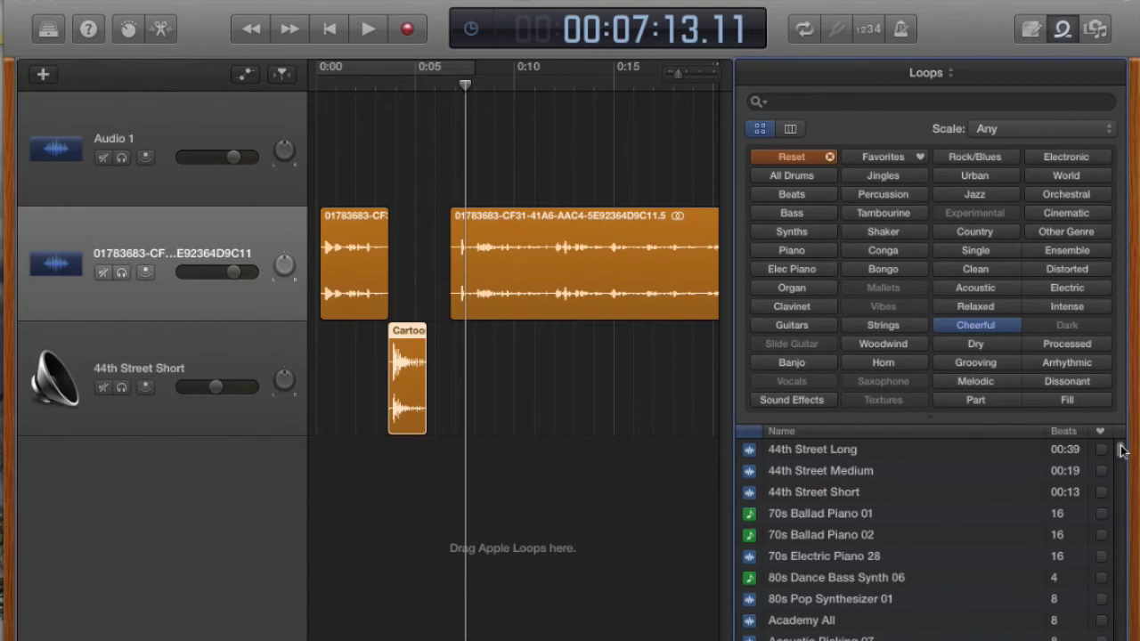
scroll(1120, 455, "down", 10)
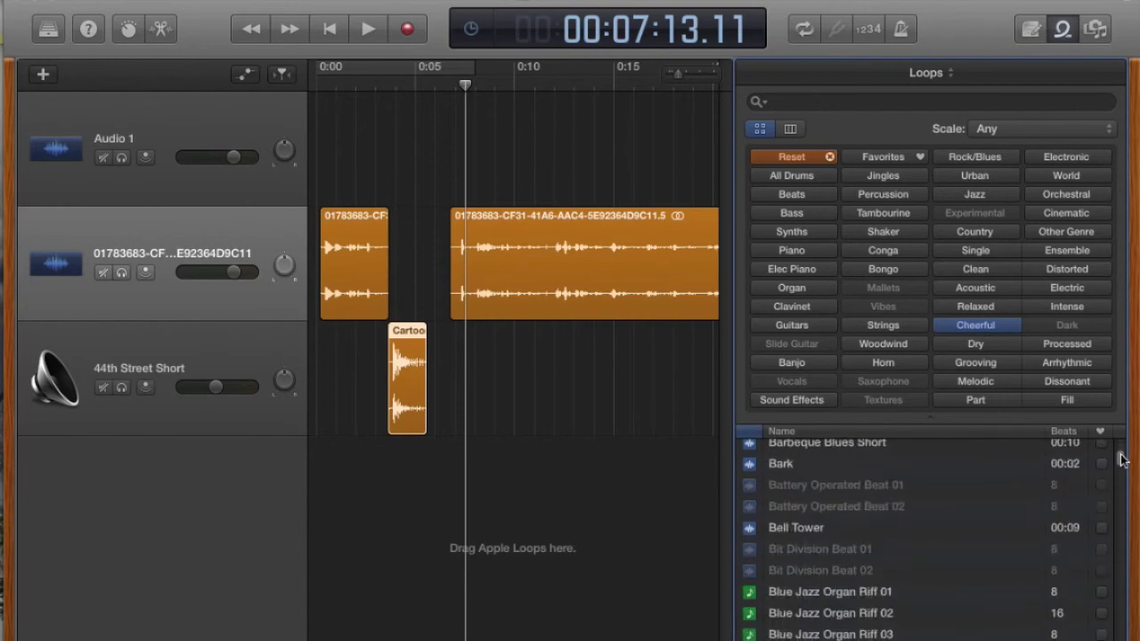